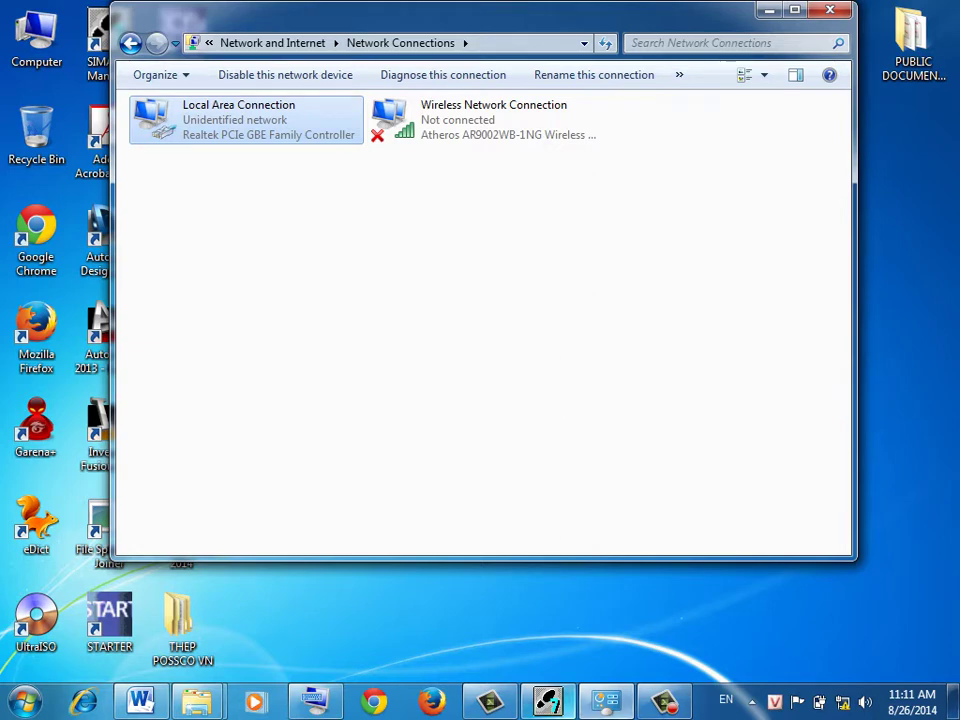
Step: Open the Internet Protocol Version 4 (TCP/IPv4) properties of the Local Area Connection
click(664, 701)
click(664, 701)
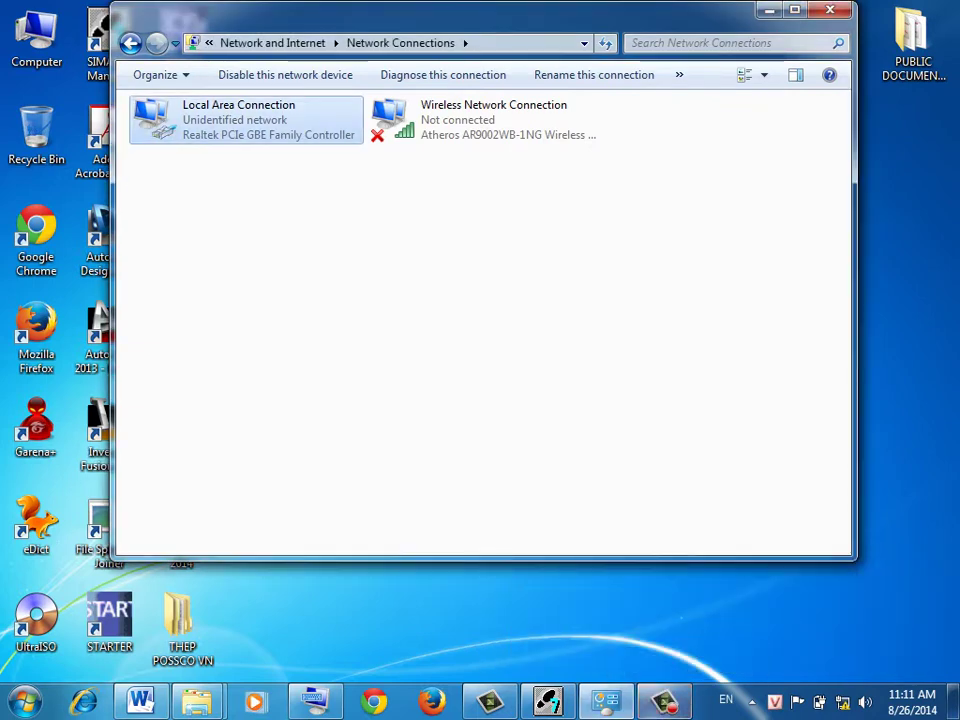
key(Return)
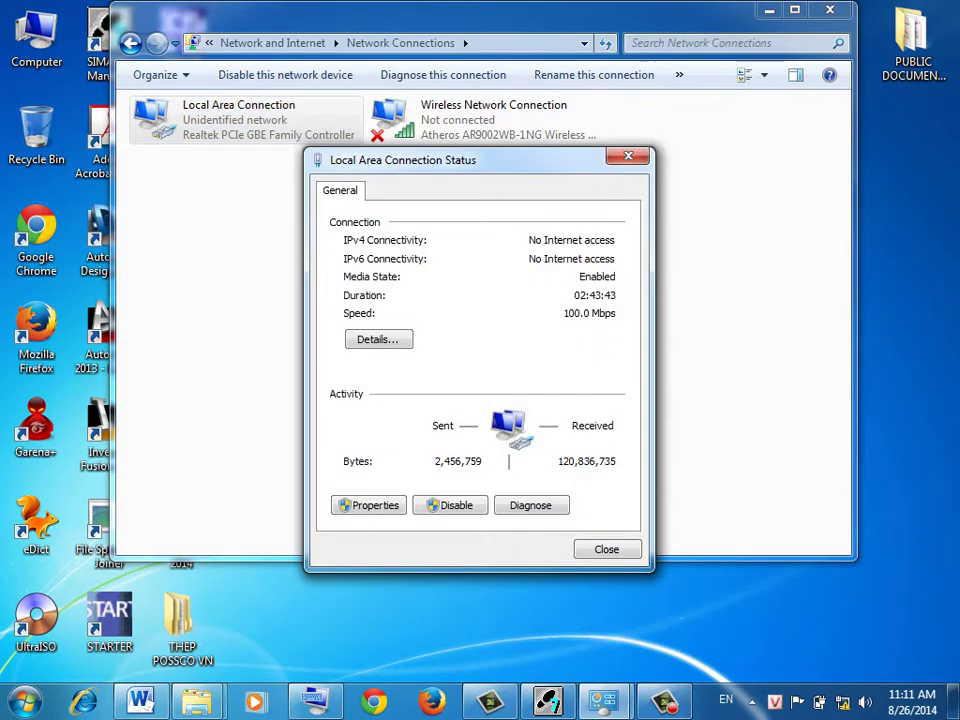
click(369, 505)
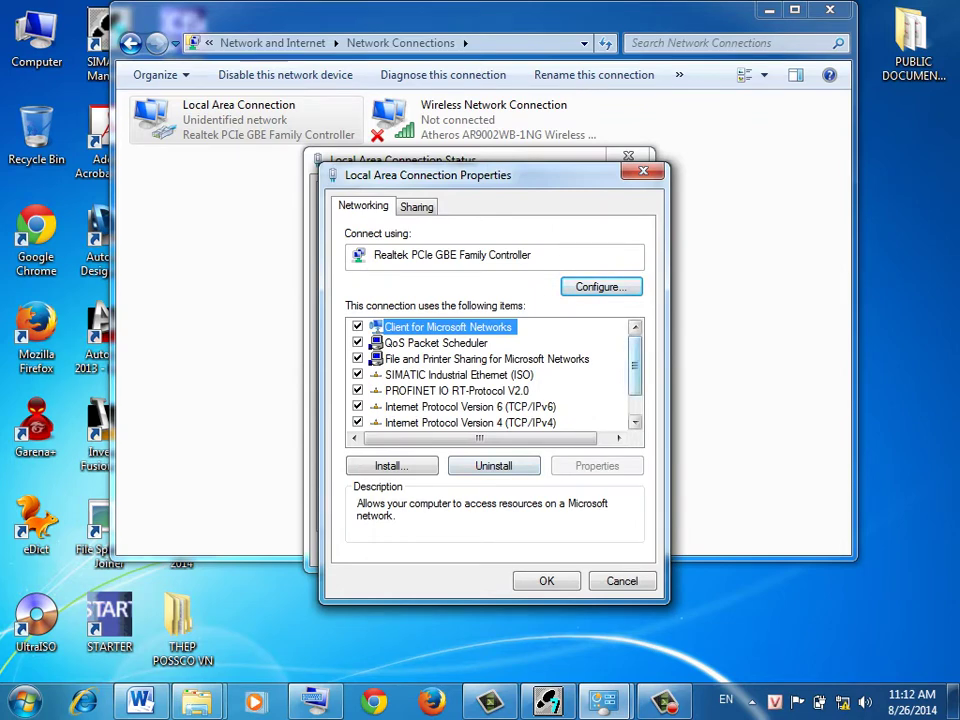
scroll(490, 375, down, 1)
click(470, 390)
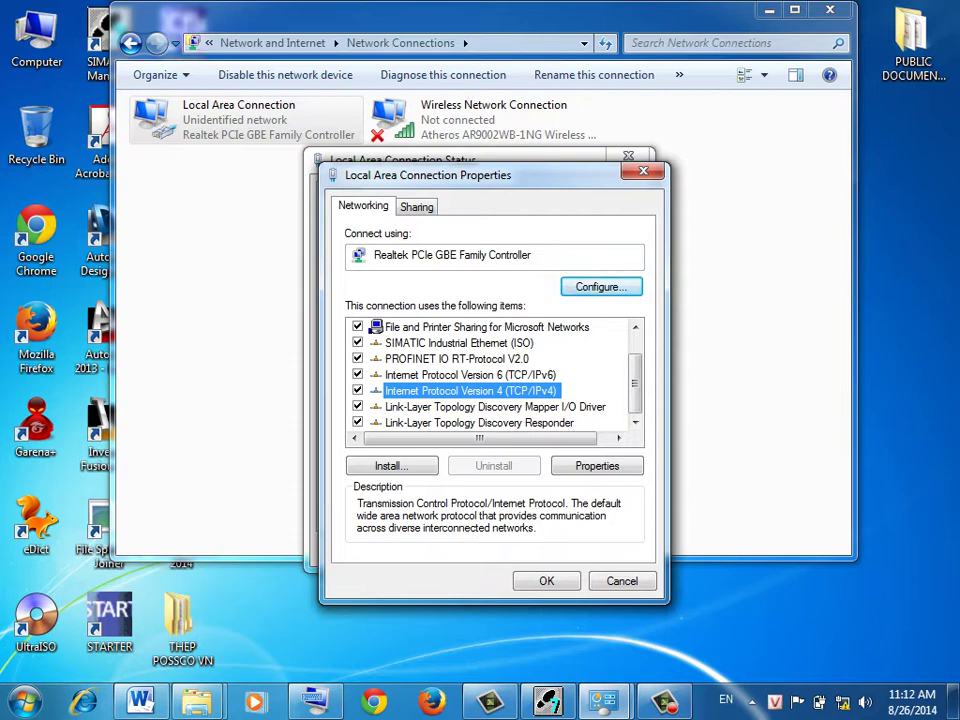
key(alt+r)
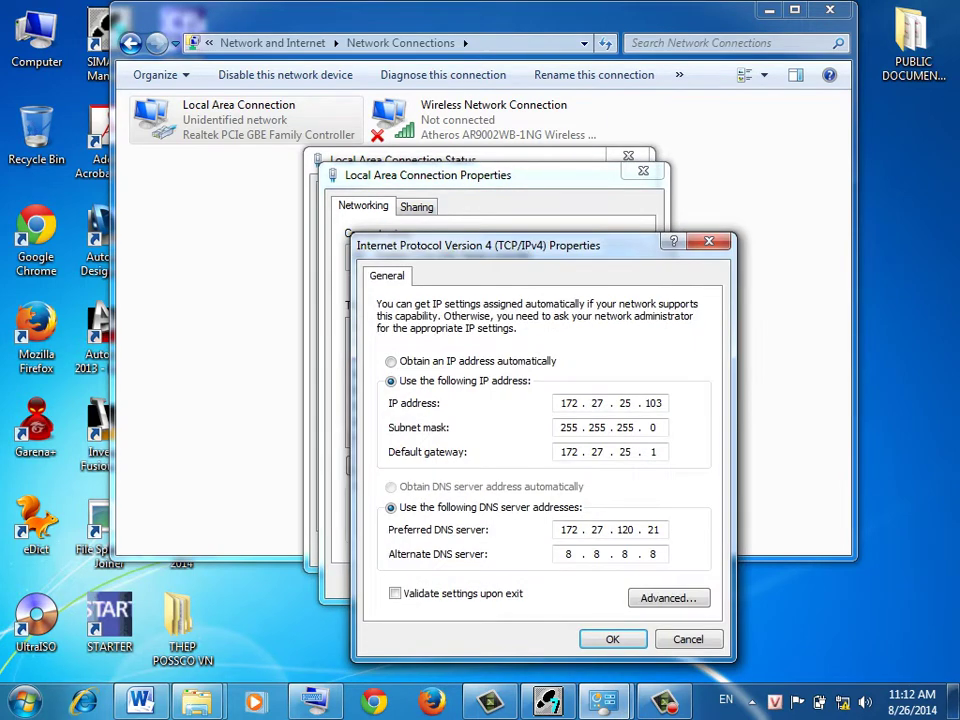
Step: Set the Local Area Connection to obtain its IP and DNS server addresses automatically, and close the network connections window
key(alt+o)
key(alt+b)
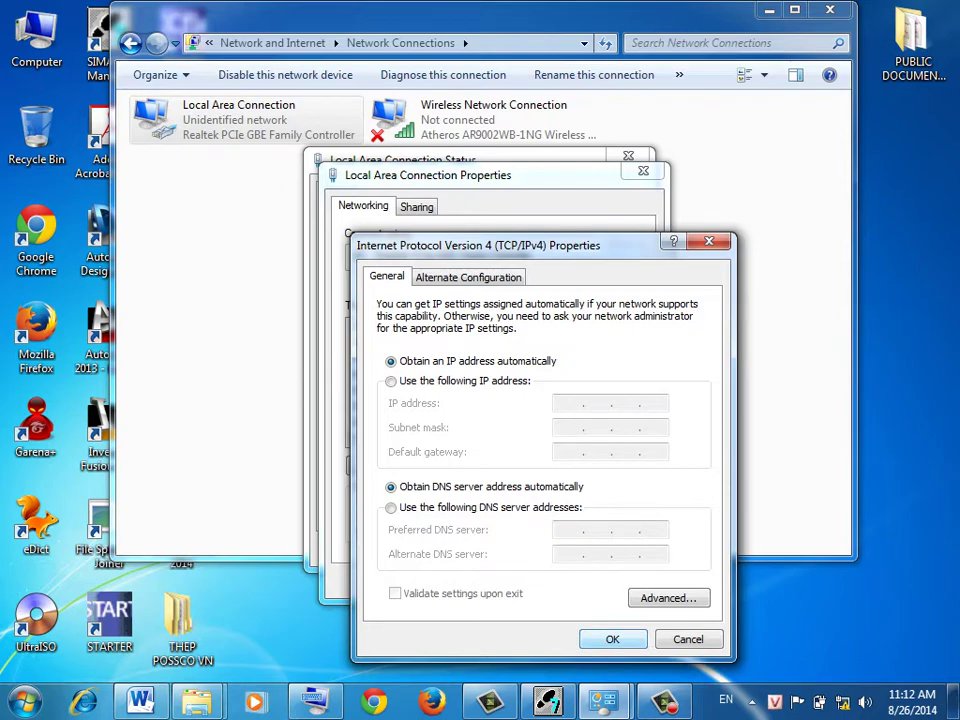
key(Return)
key(Return)
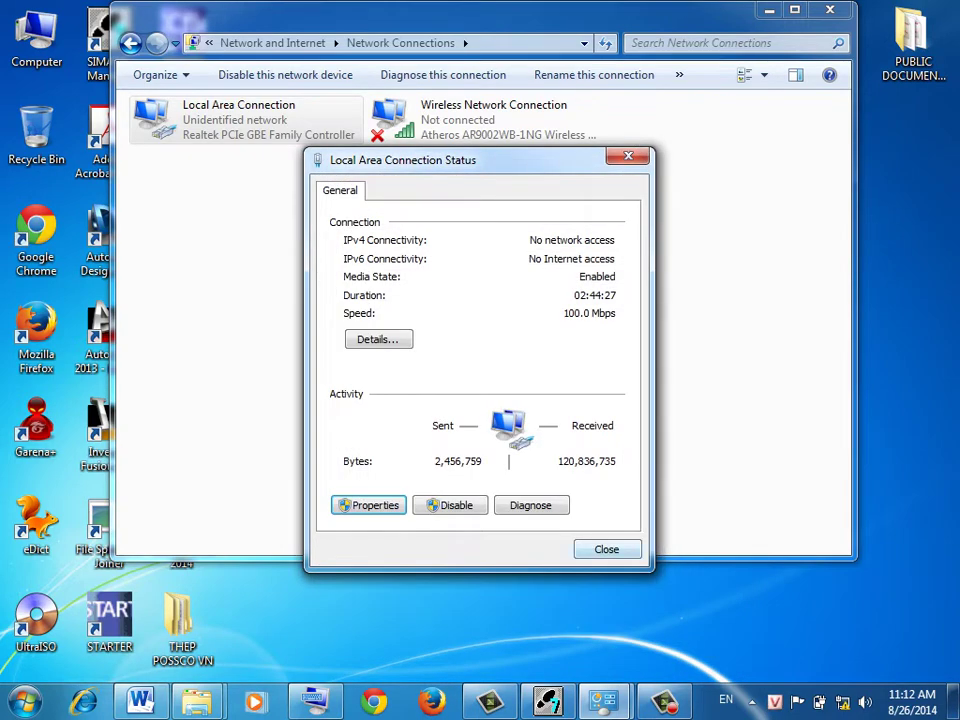
key(Escape)
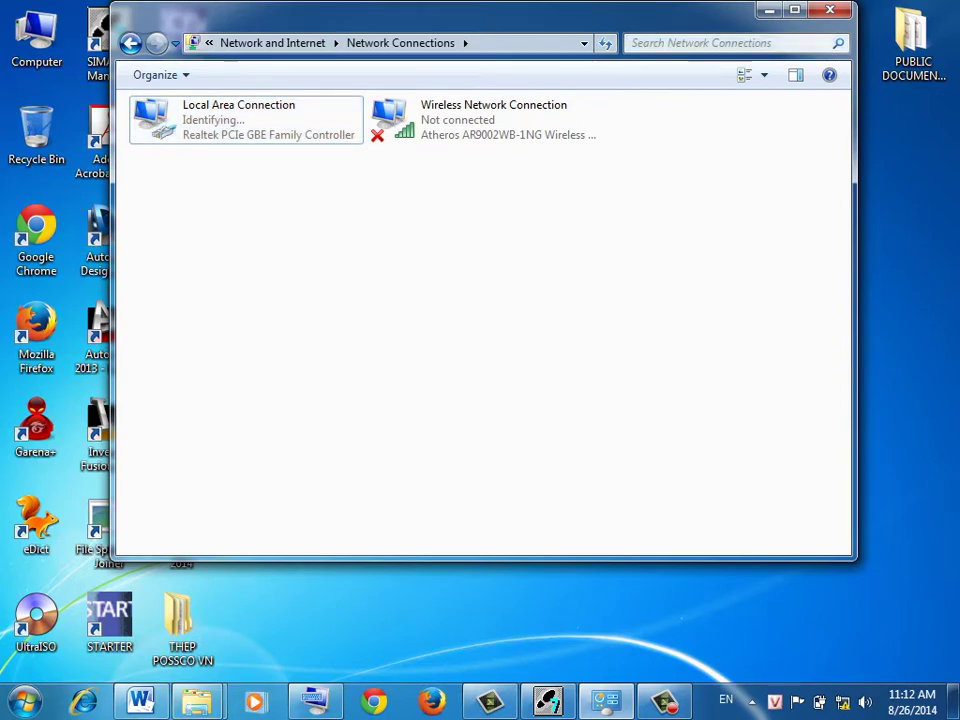
click(733, 43)
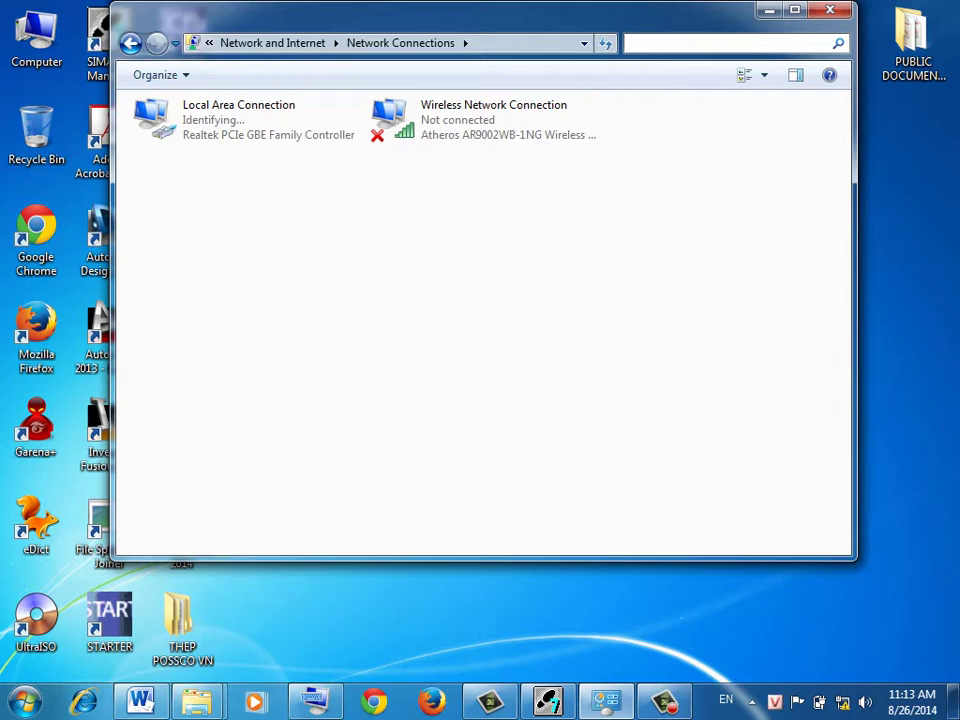
click(829, 9)
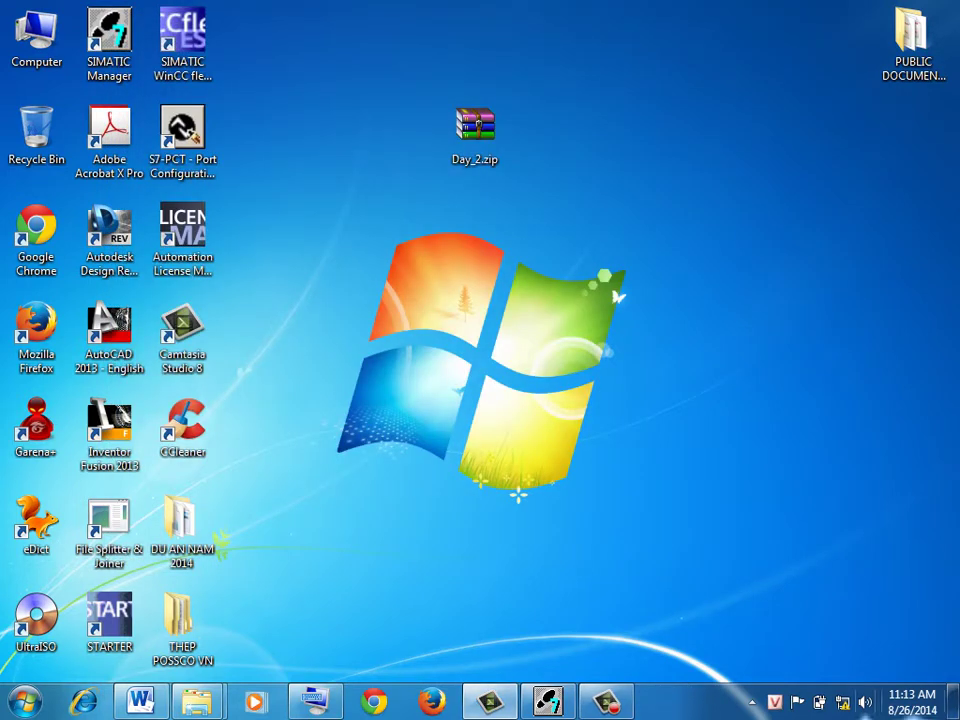
Step: Switch to SIMATIC Manager and open the Set PG/PC Interface settings
click(548, 702)
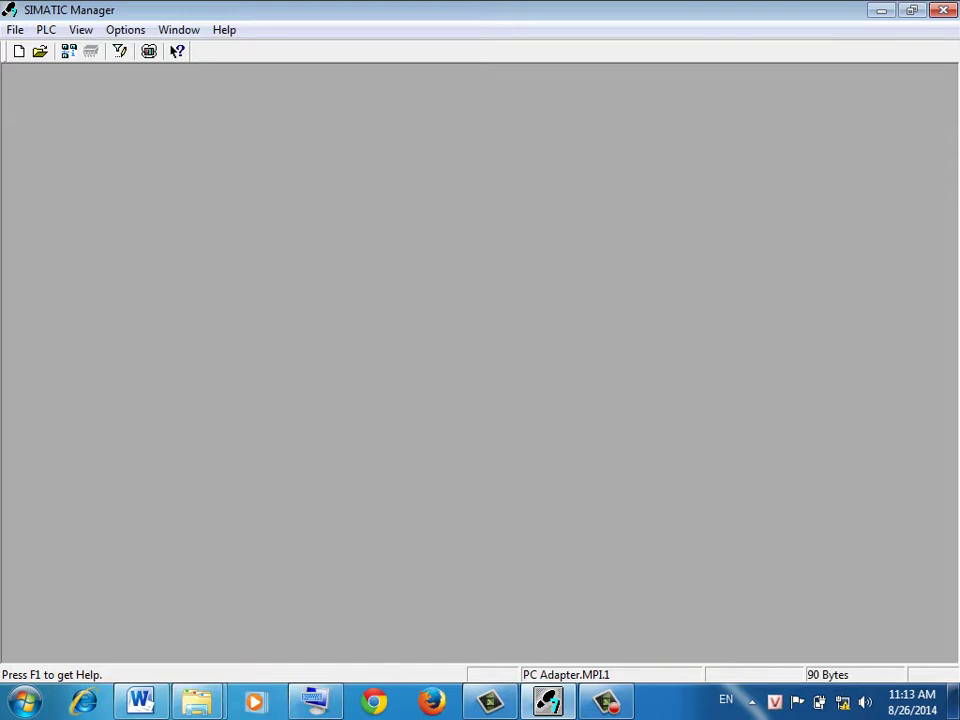
click(125, 29)
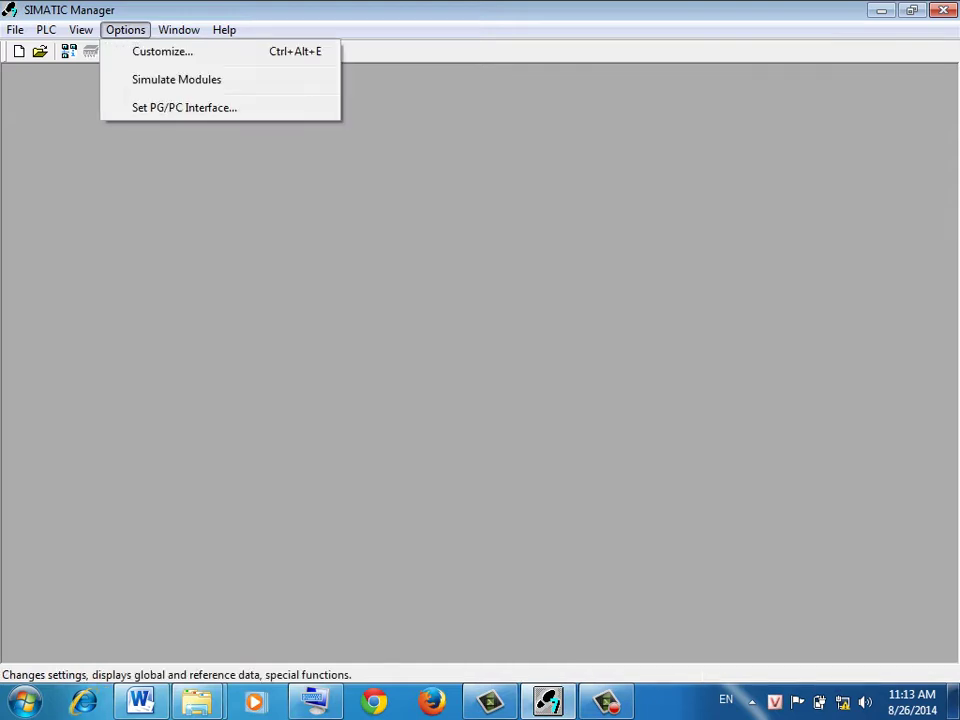
key(Up)
key(Return)
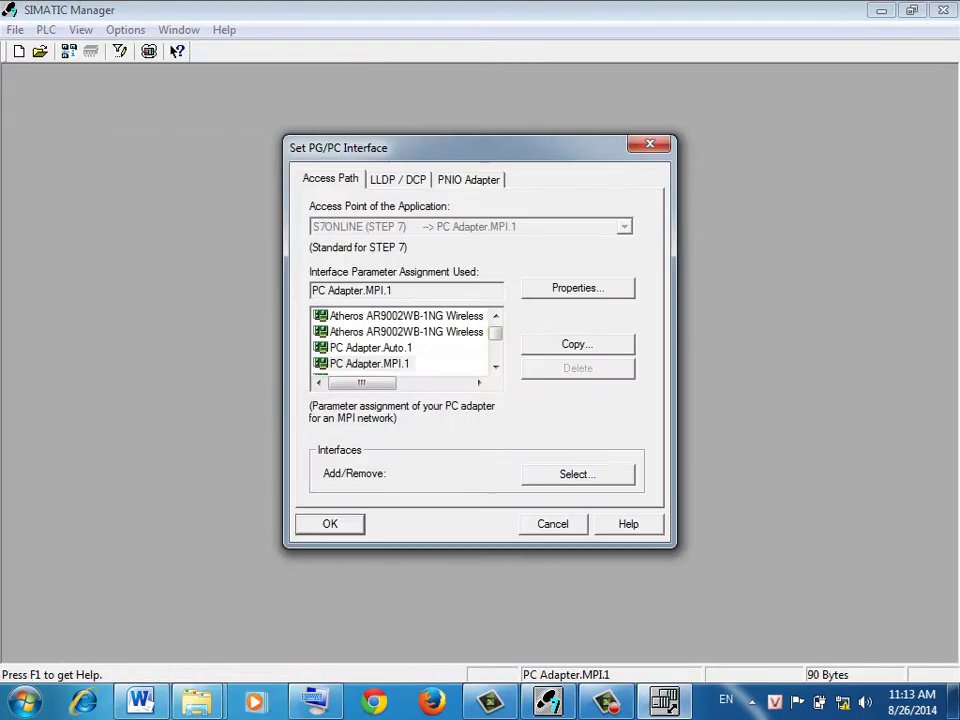
Step: Look through the whole list of available interface parameter assignments for the S7ONLINE (STEP 7) access point
click(495, 367)
click(495, 367)
click(495, 367)
click(495, 367)
click(495, 367)
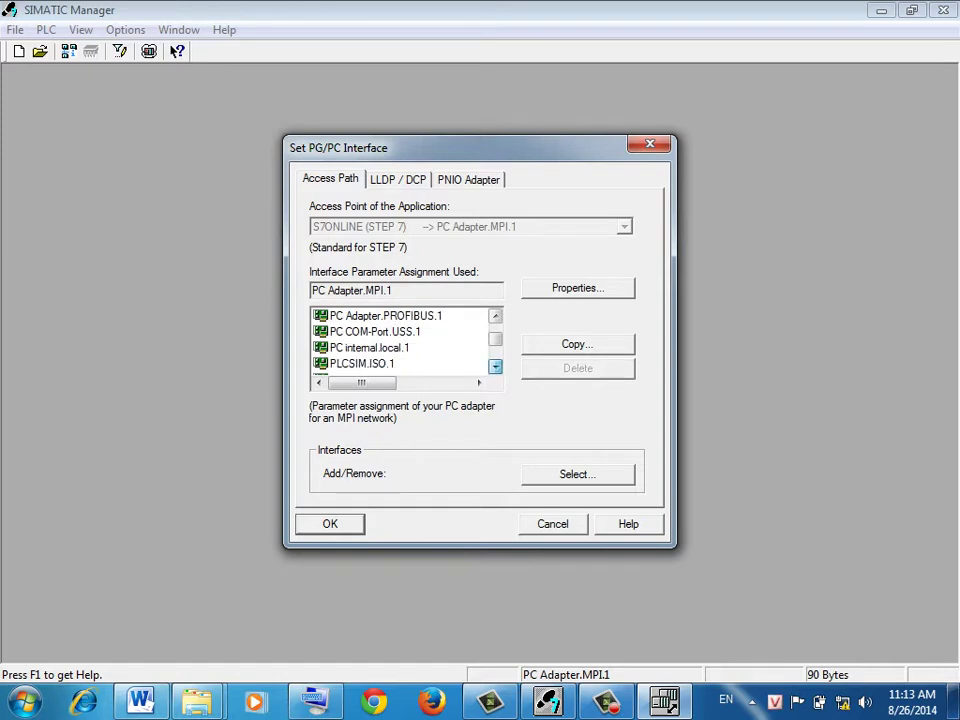
click(495, 367)
click(495, 367)
click(495, 367)
click(495, 367)
click(495, 367)
click(495, 367)
click(495, 367)
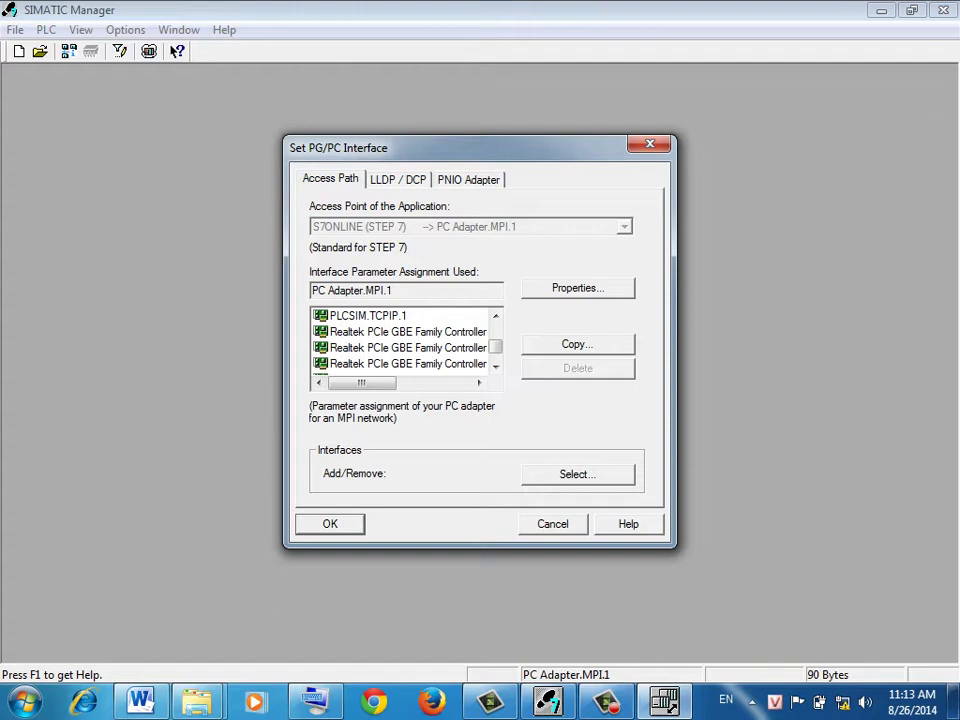
mouse_move(361, 383)
mouse_down()
mouse_move(400, 383)
mouse_move(361, 383)
mouse_up()
scroll(400, 340, up, 5)
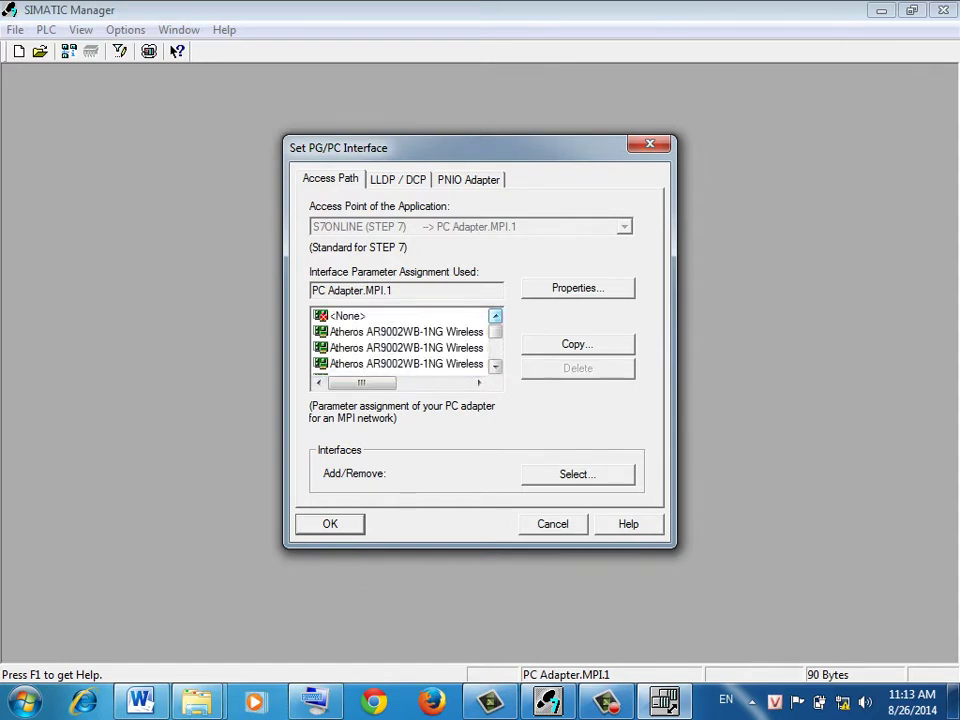
mouse_move(361, 383)
mouse_down()
mouse_move(393, 383)
mouse_move(361, 383)
mouse_up()
drag(495, 331, 495, 351)
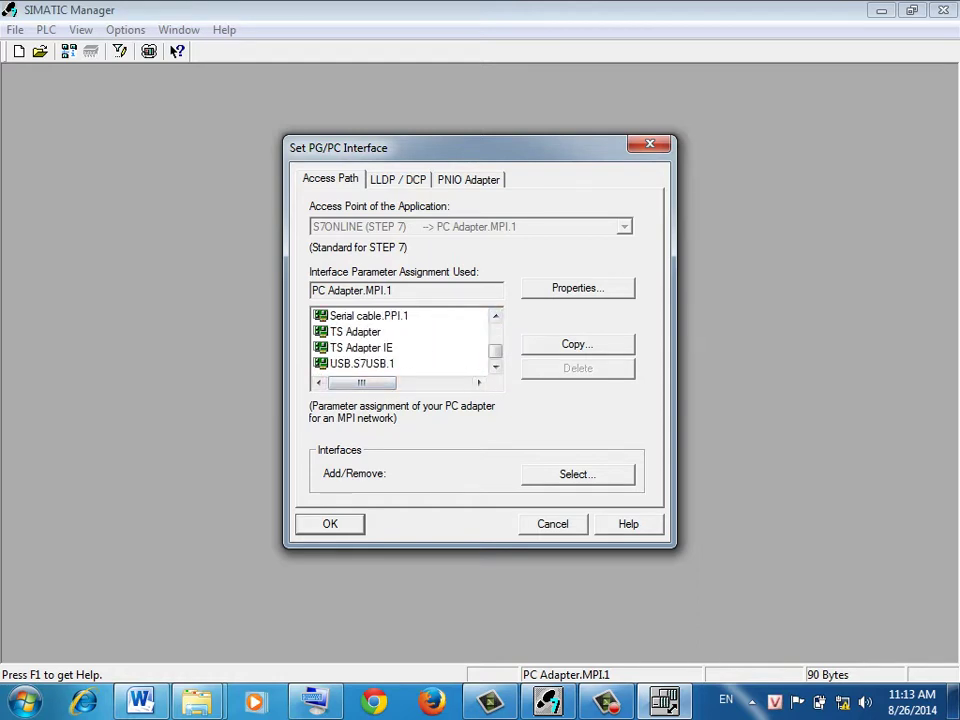
Step: Assign Realtek PCIe GBE Family Controller.TCPIP.Auto.1 to the S7ONLINE (STEP 7) access point and accept the changed access path
click(495, 315)
click(495, 315)
click(495, 315)
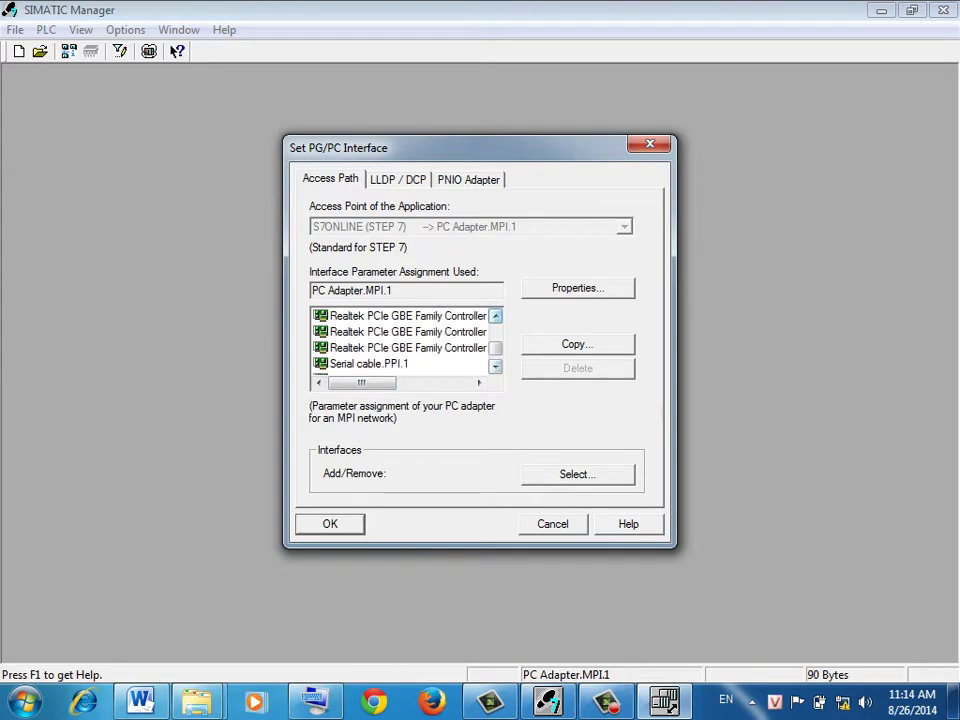
drag(362, 382, 397, 383)
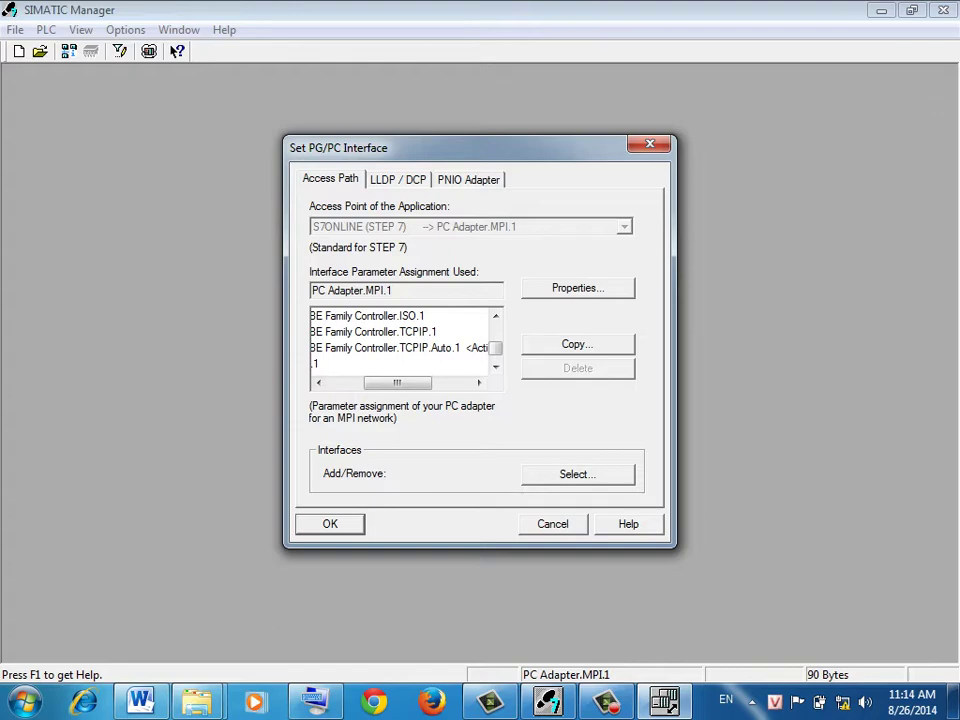
key(Return)
key(Return)
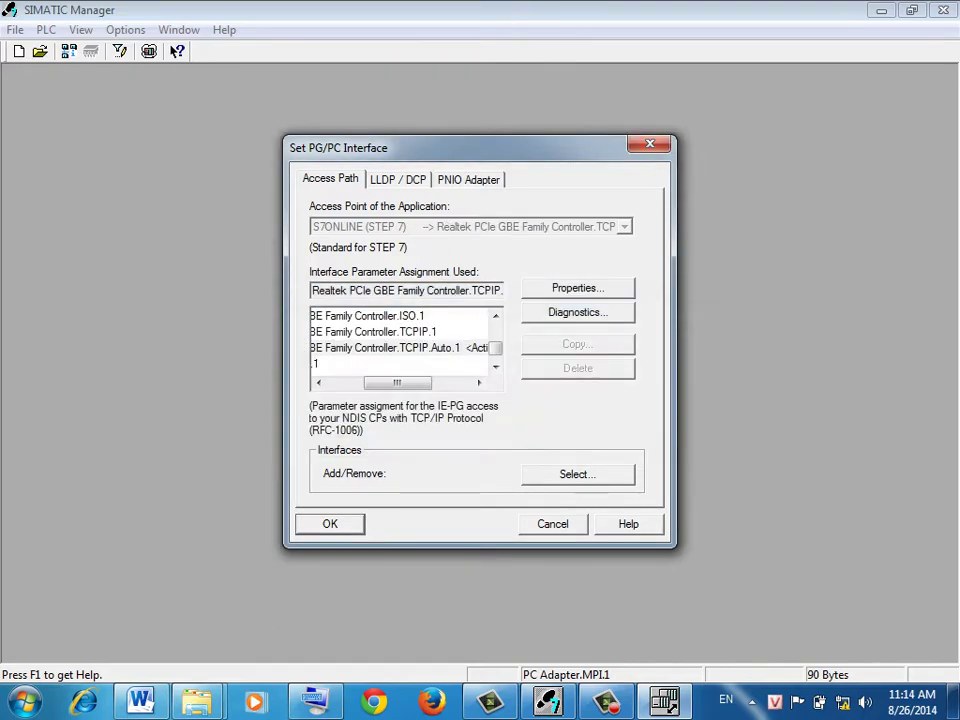
key(Return)
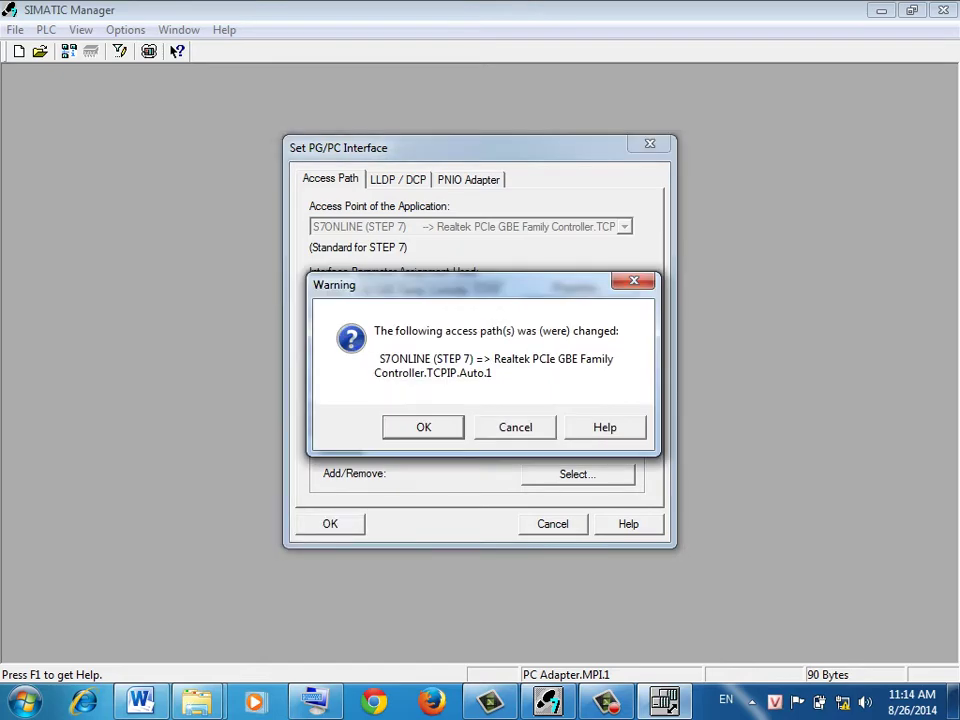
key(Return)
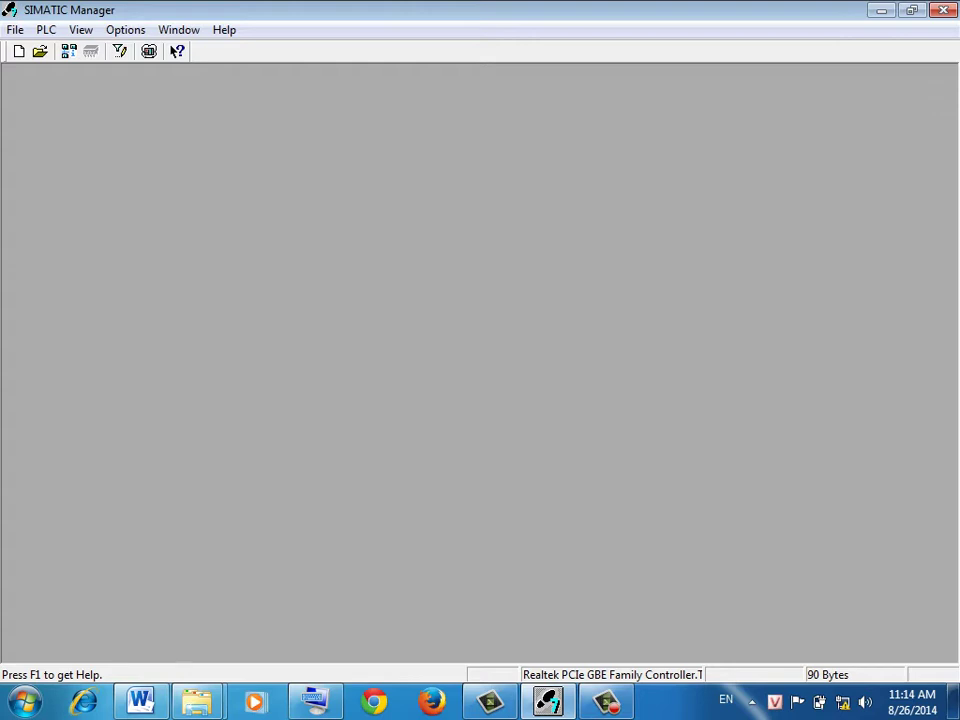
Step: Start editing an Ethernet node and load the S7-300 station named pn-io from the nodes accessible online
click(46, 29)
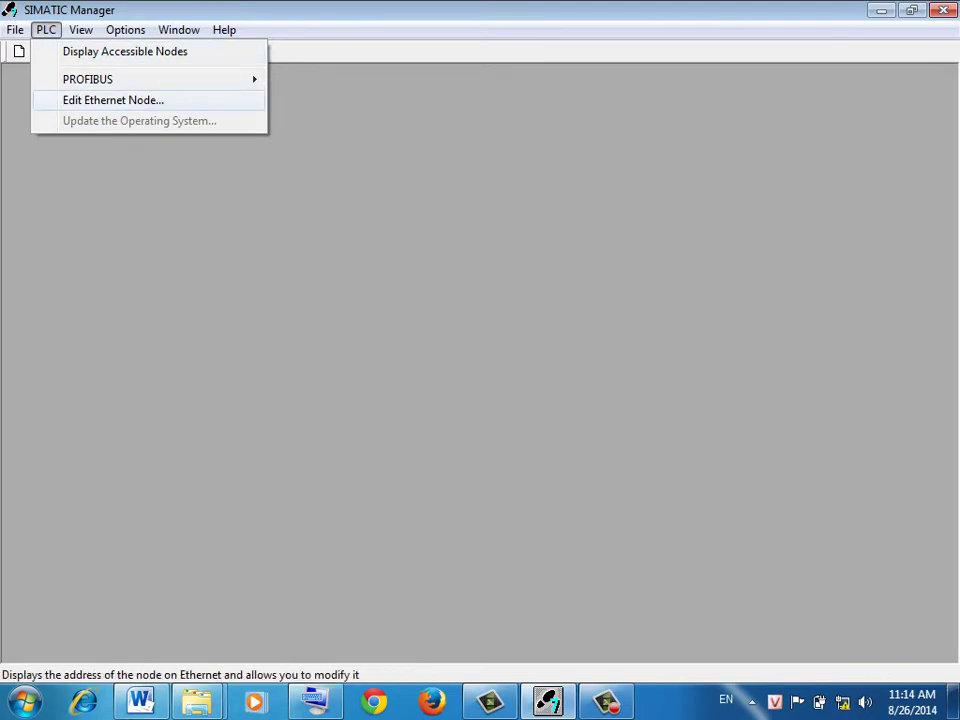
click(112, 100)
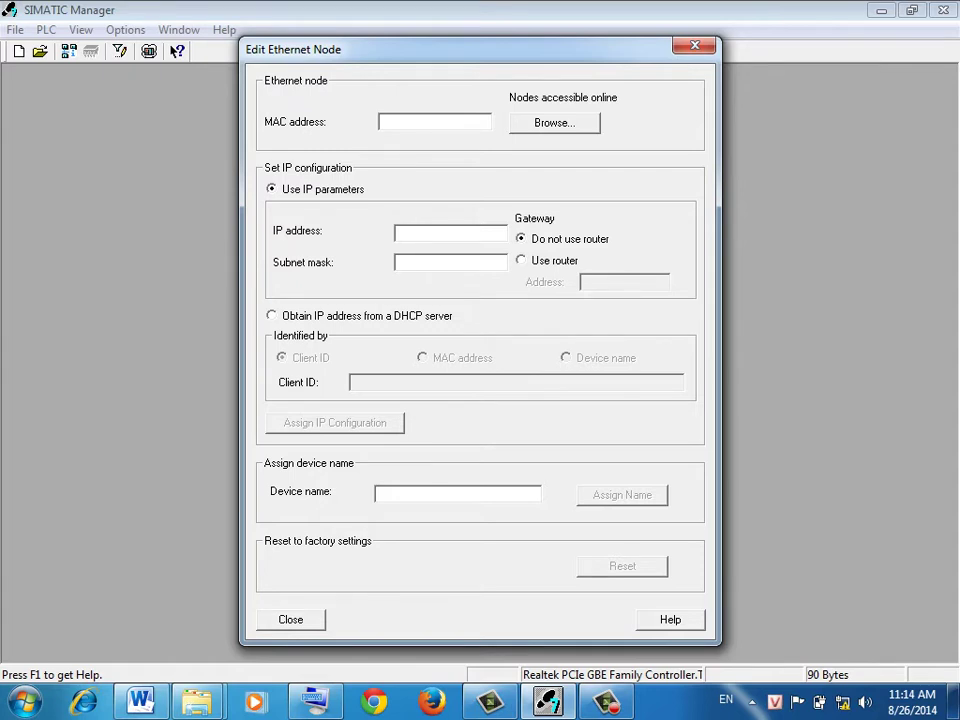
click(554, 122)
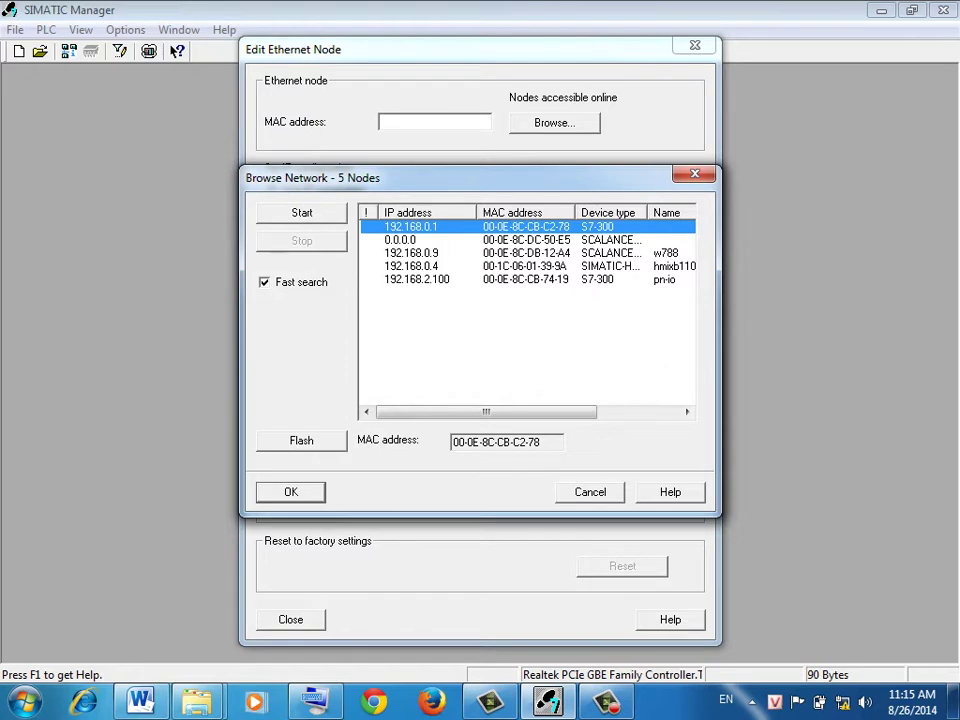
drag(719, 262, 944, 262)
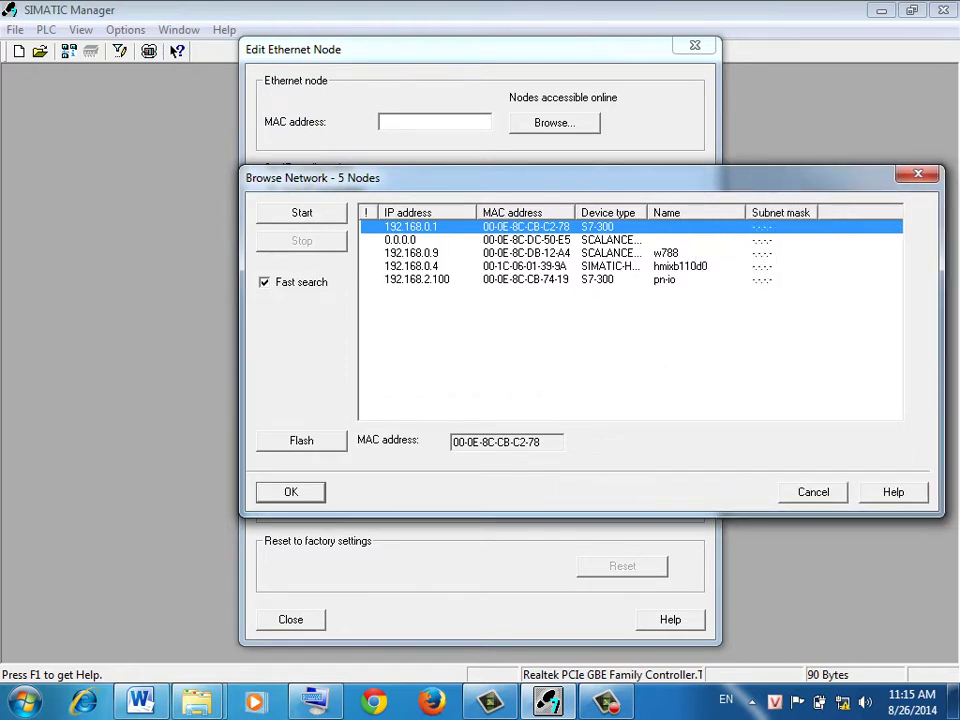
drag(240, 340, 8, 340)
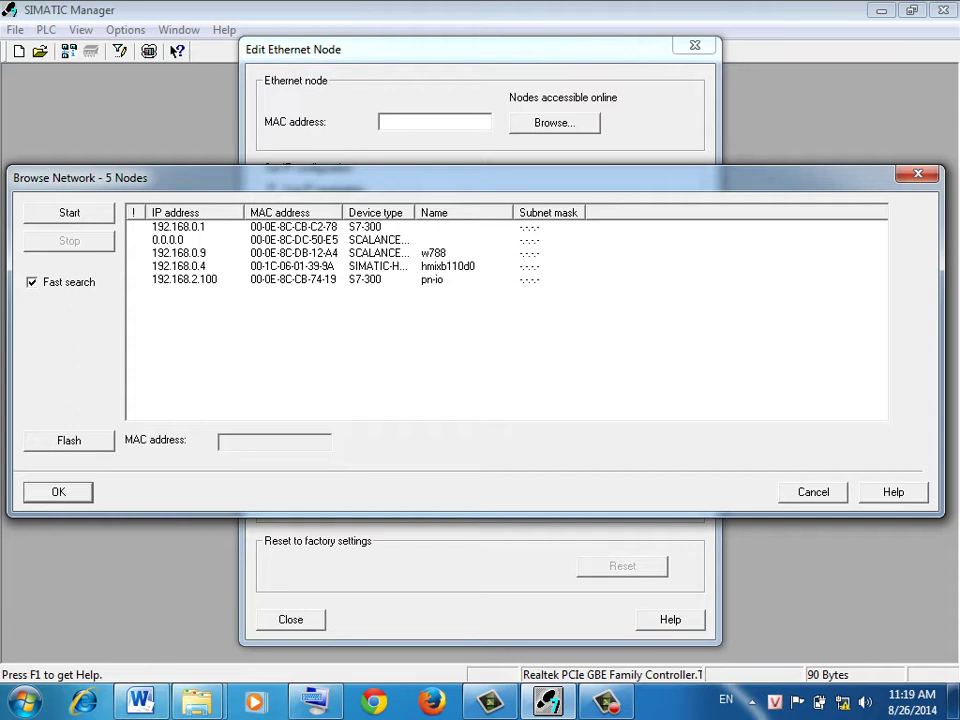
click(184, 279)
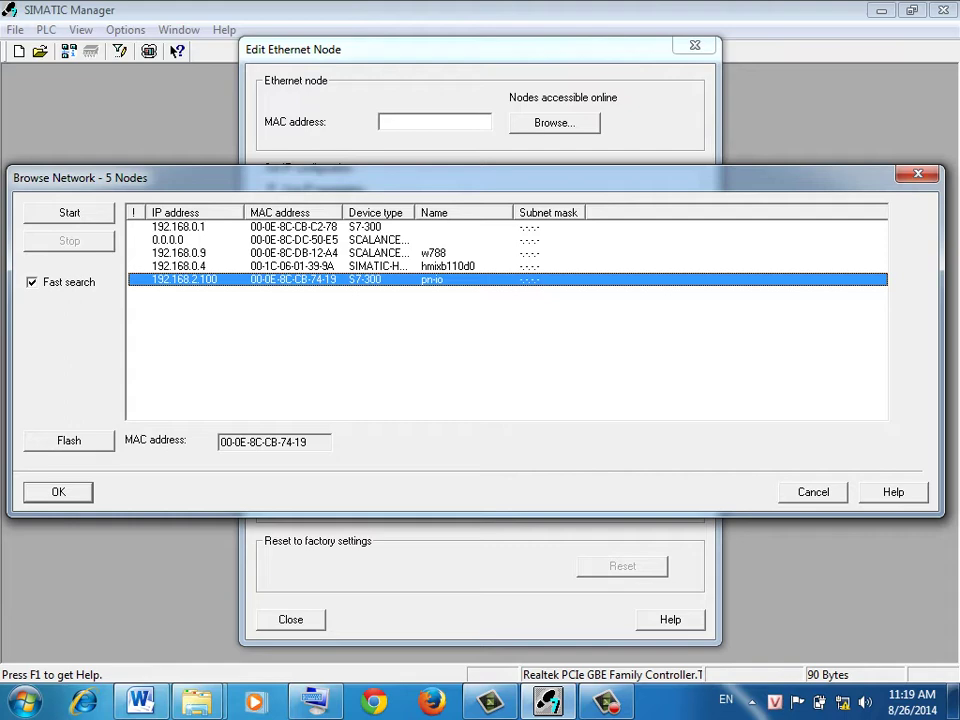
key(Return)
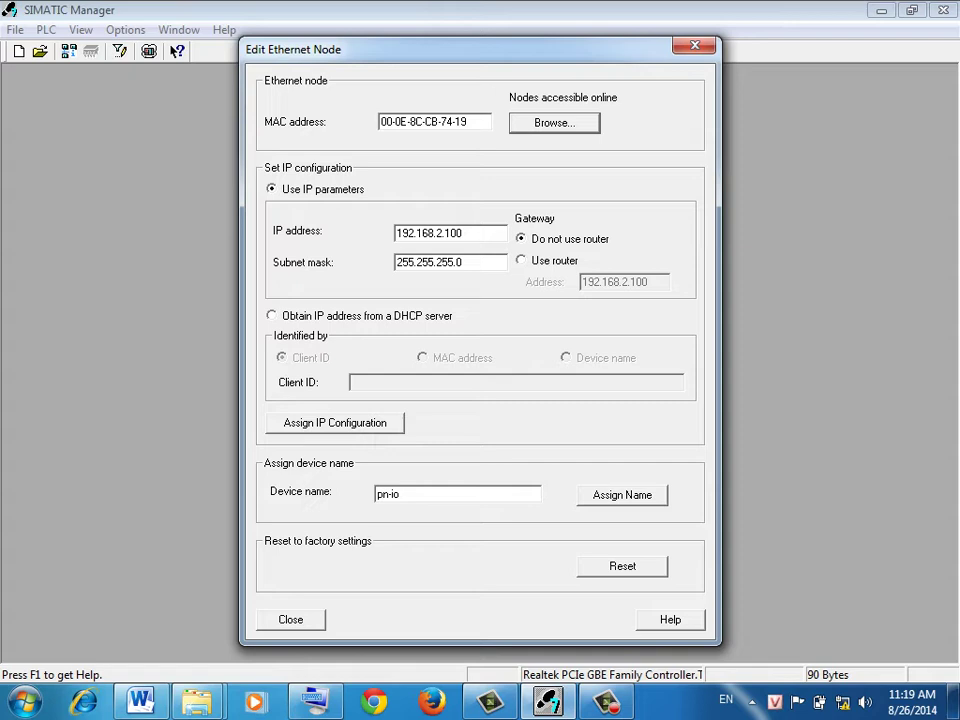
Step: Assign the IP address 192.168.0.2 to the pn-io node, accepting it as a temporary address
drag(436, 233, 464, 233)
text(0.2)
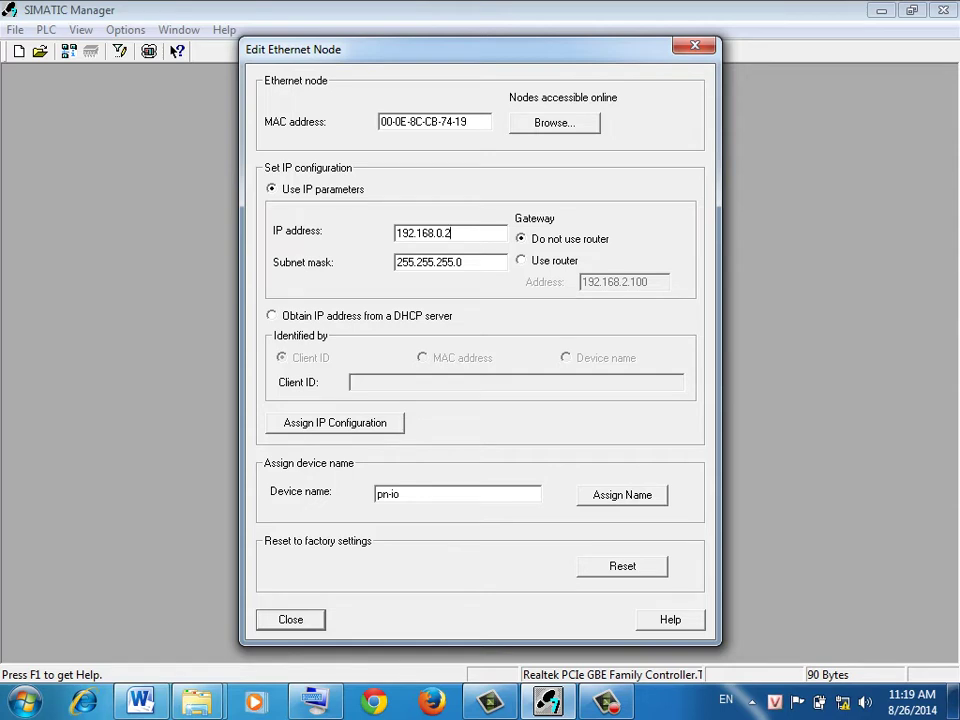
click(334, 422)
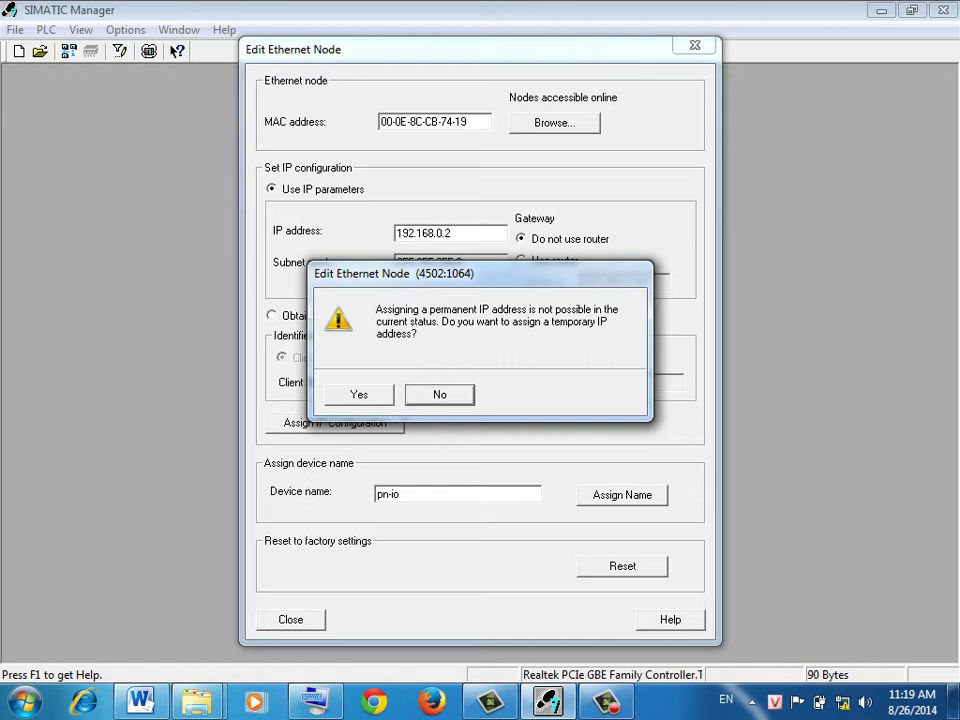
click(358, 394)
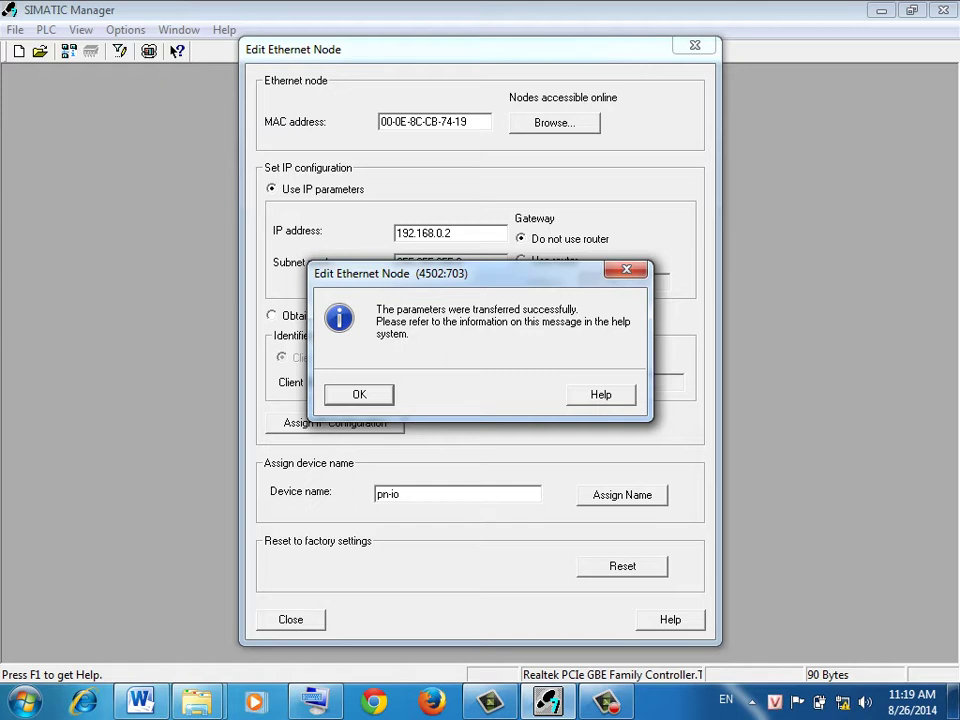
key(Return)
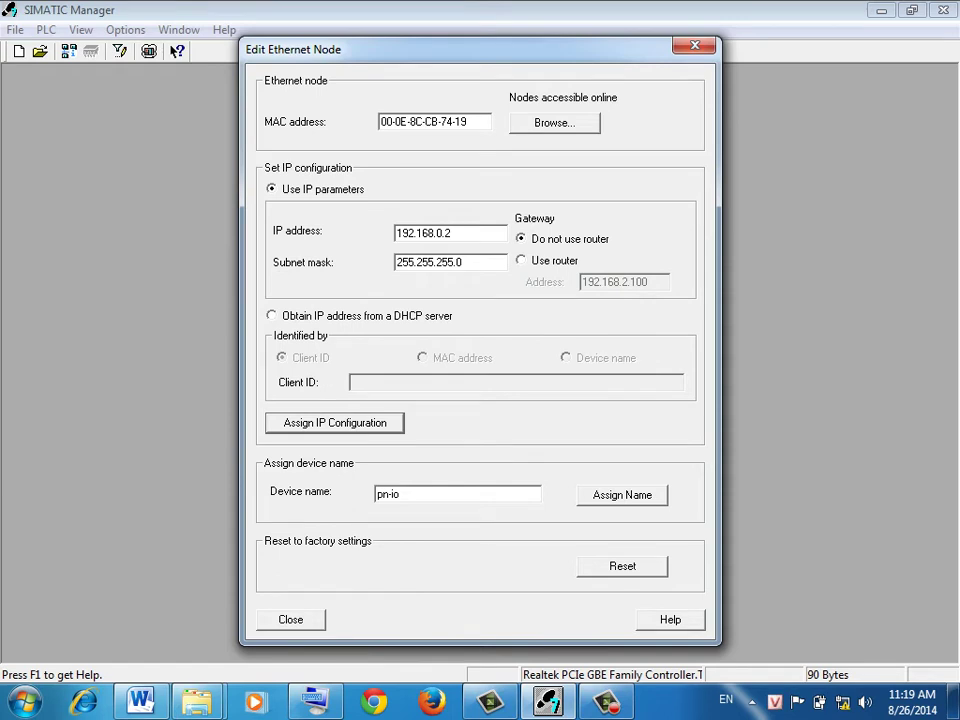
Step: Check the pn-io station's IP address among the nodes accessible online and finish editing the Ethernet node
click(554, 122)
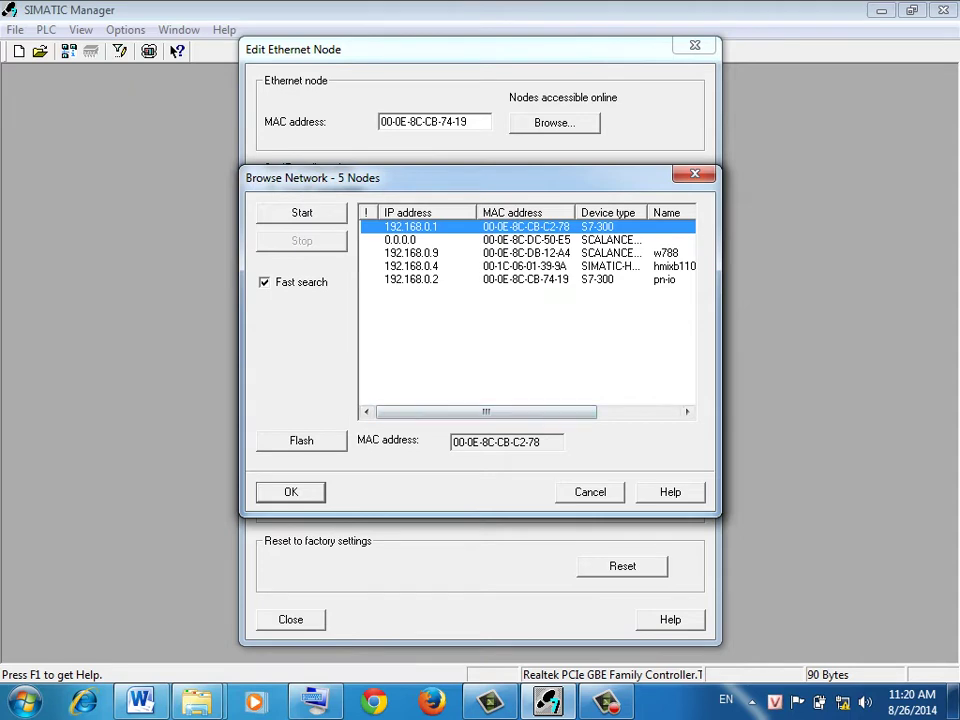
click(411, 279)
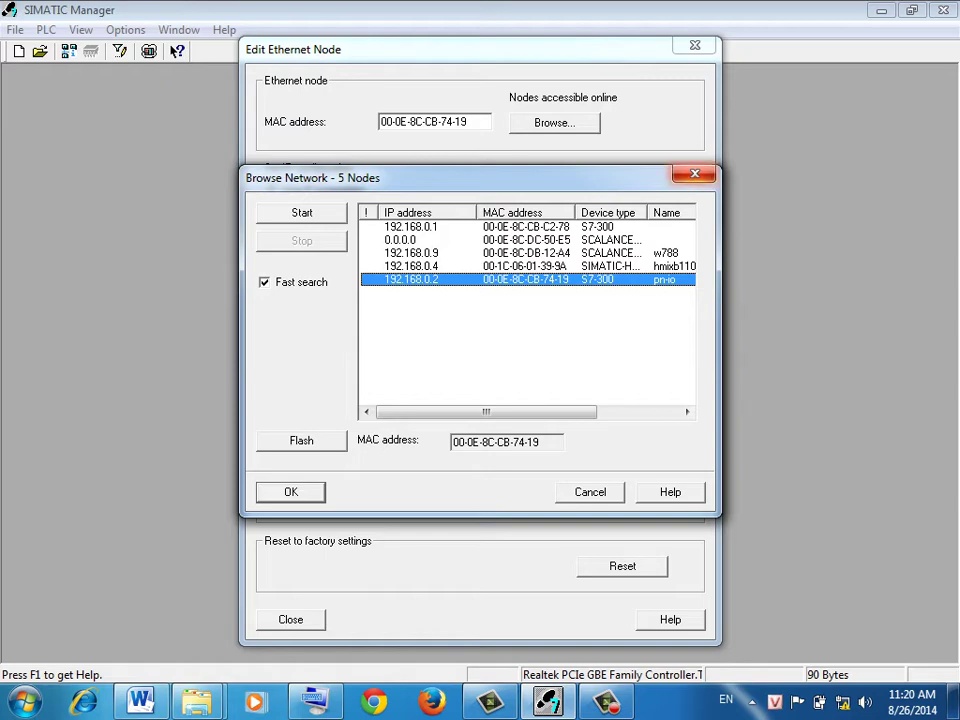
key(Return)
click(694, 46)
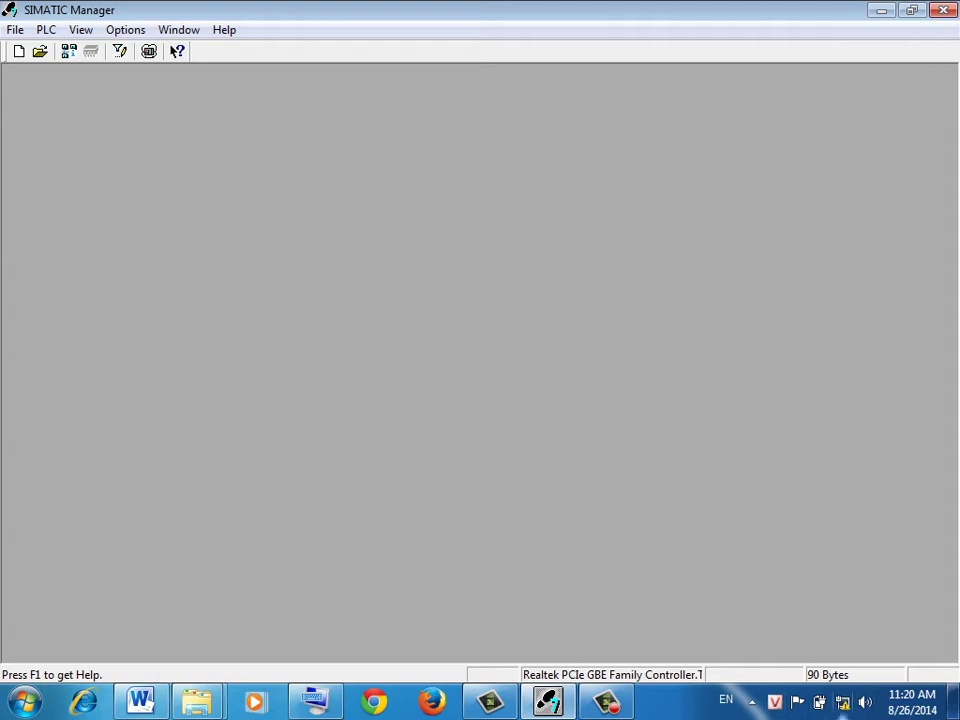
Step: Review the Internet Protocol Version 4 (TCP/IPv4) settings of the PC's Local Area Connection without changing them, and close the network windows
click(843, 703)
click(821, 647)
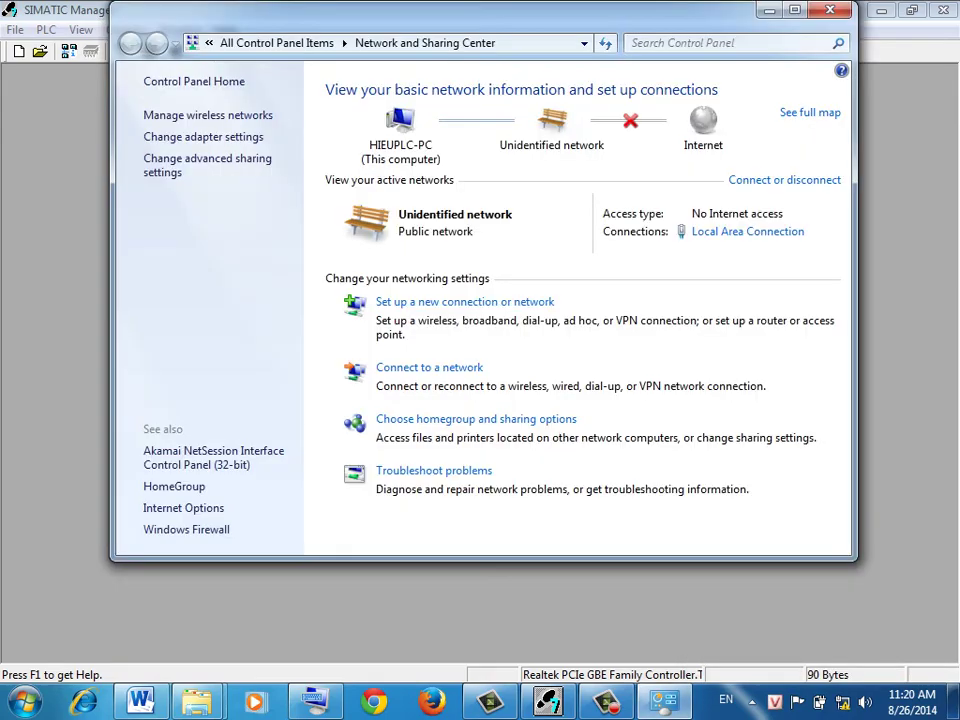
click(747, 231)
click(372, 506)
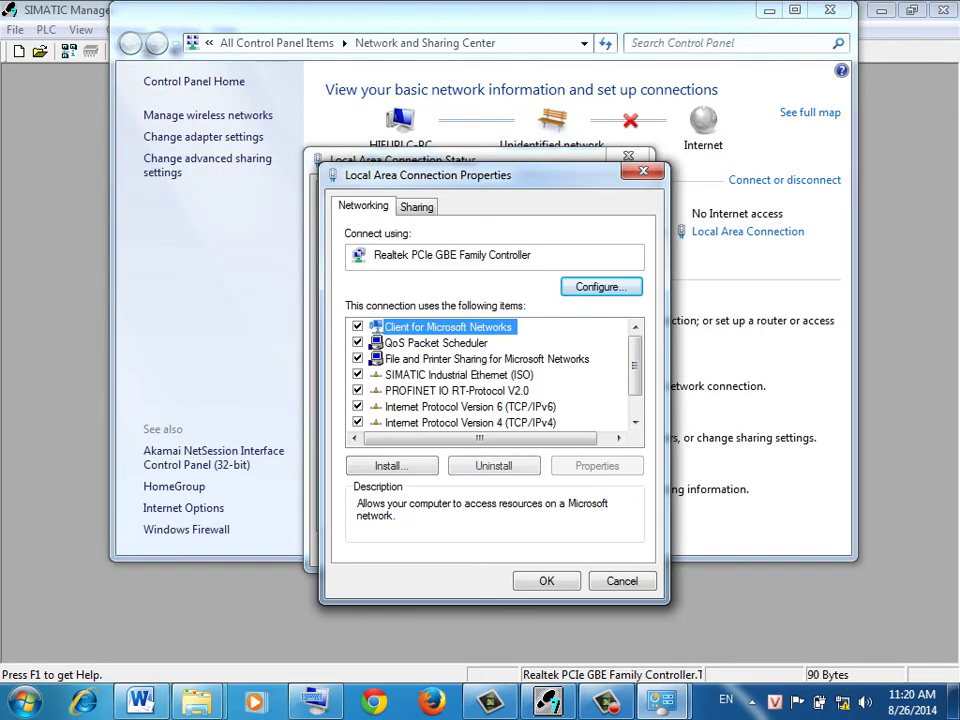
drag(634, 365, 634, 383)
double_click(470, 390)
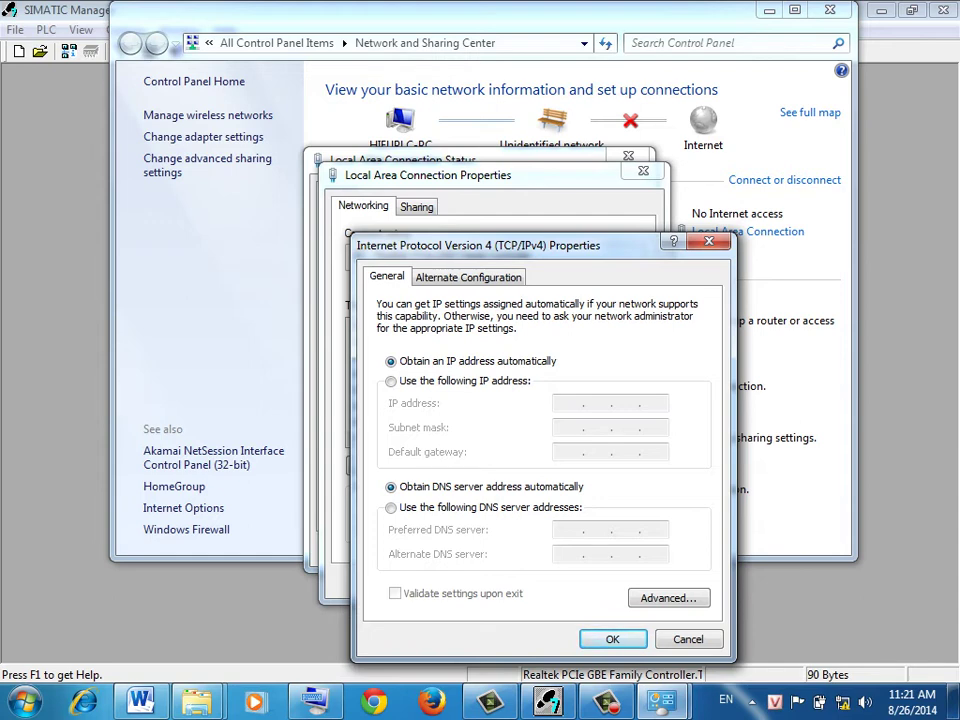
click(709, 241)
click(643, 171)
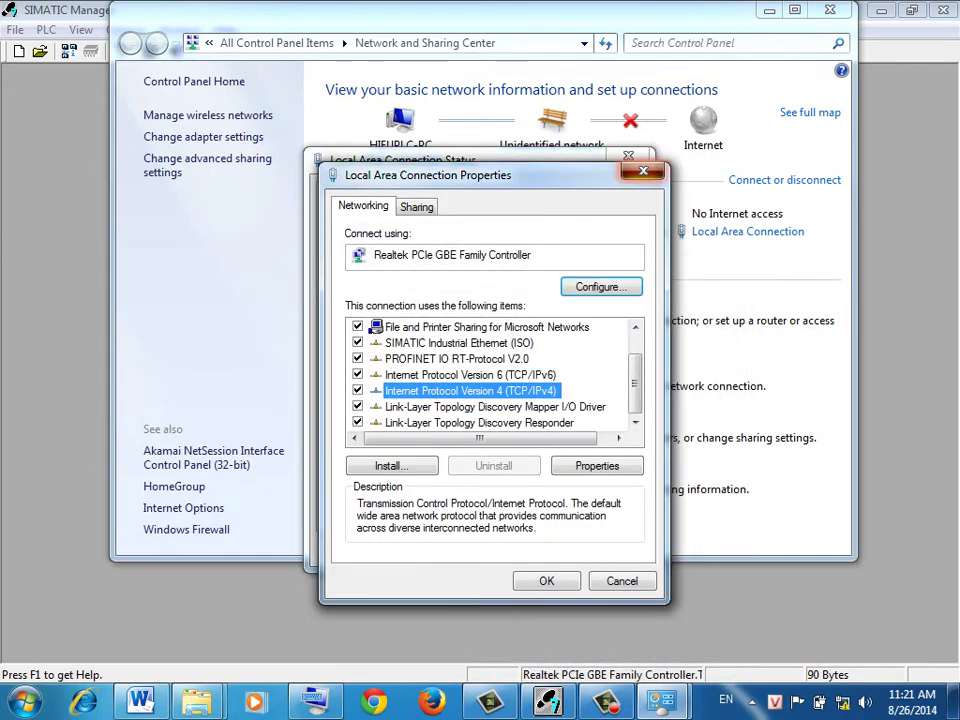
key(Escape)
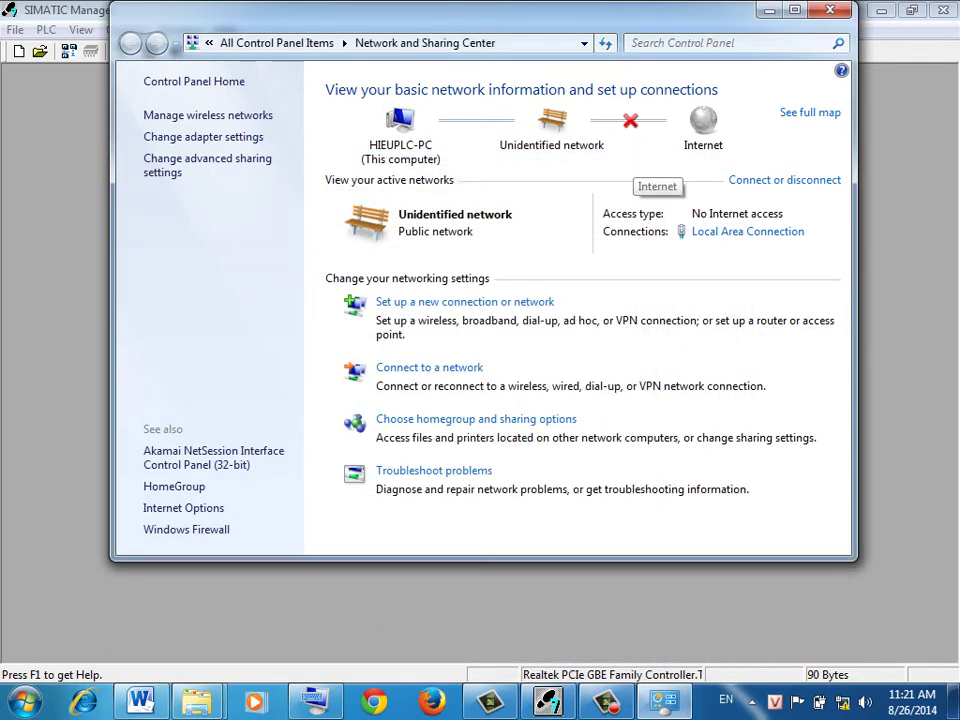
click(829, 10)
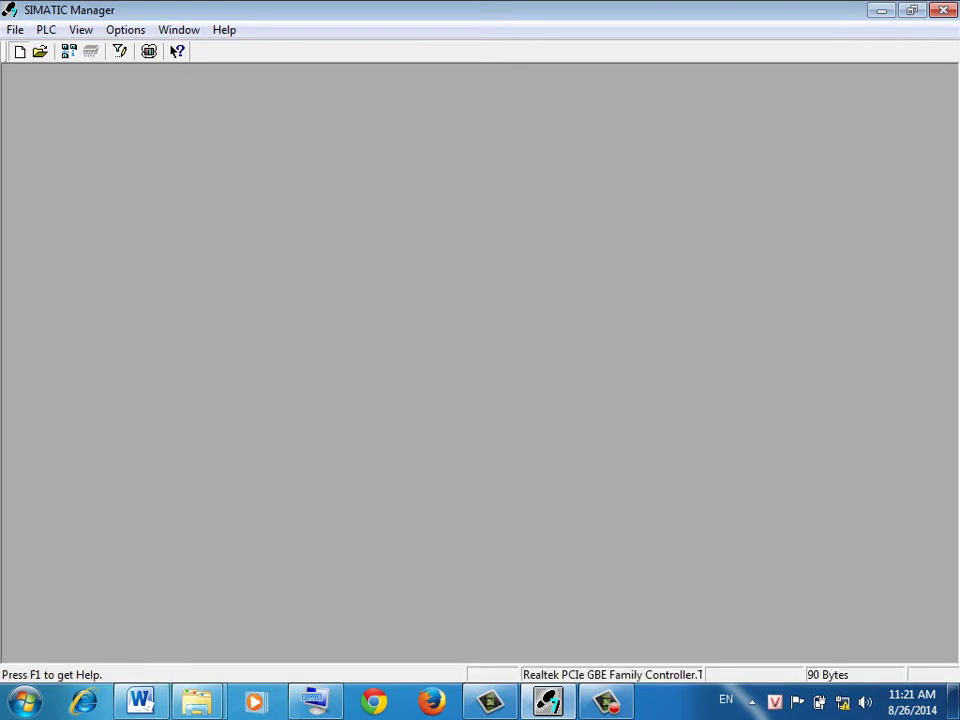
Step: Create a new project named UPLOAD
key(ctrl+n)
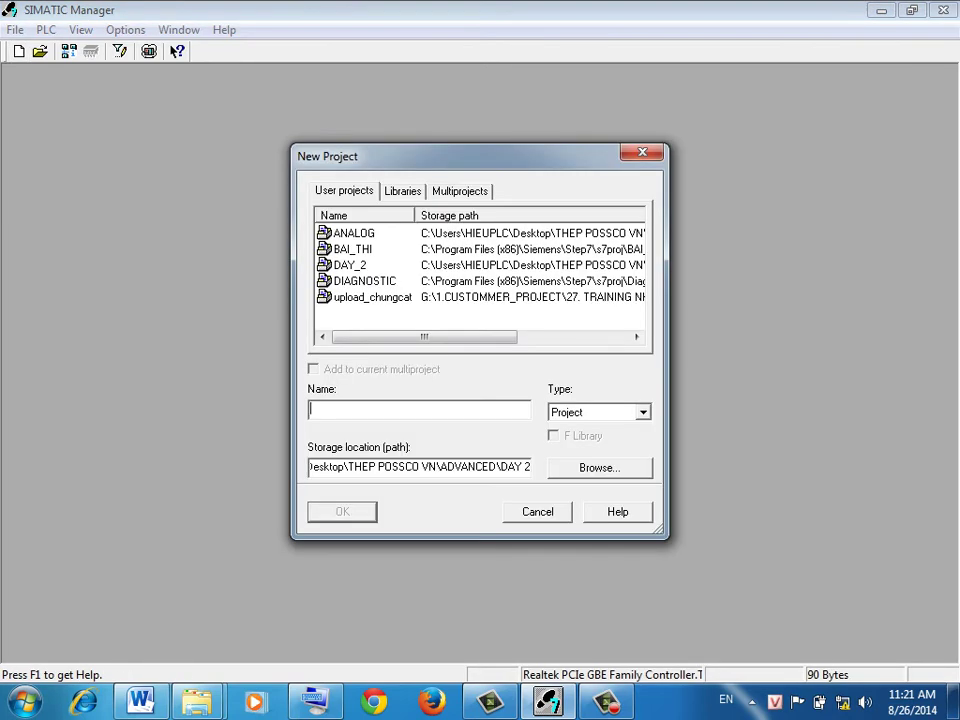
text(UPLOAD)
key(Return)
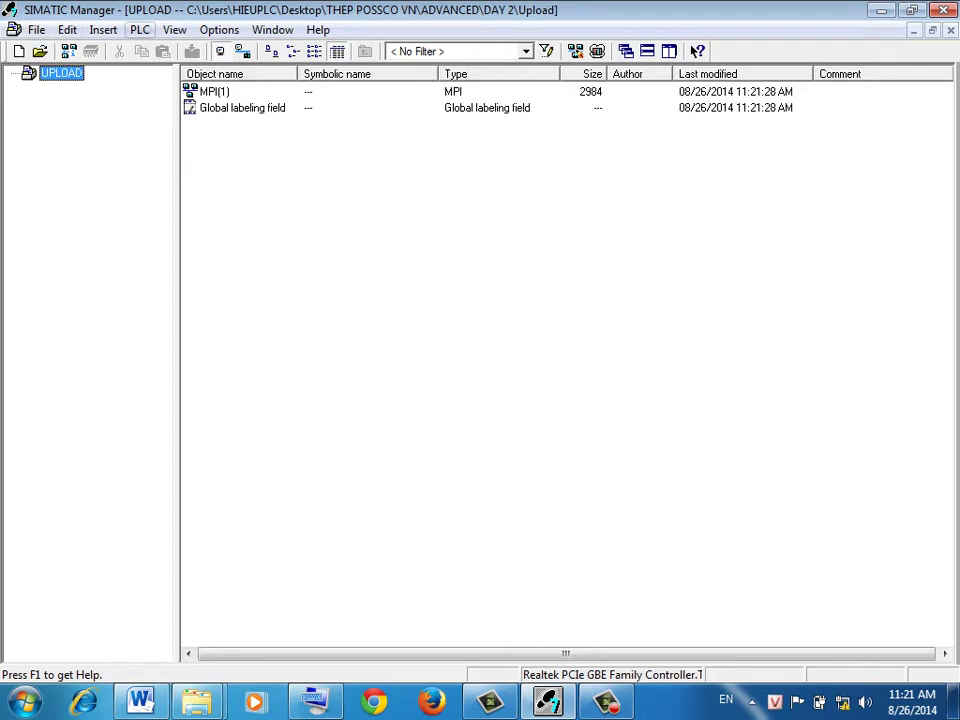
Step: Upload the station at 192.168.0.2 to the project, picking it from the accessible nodes
click(139, 29)
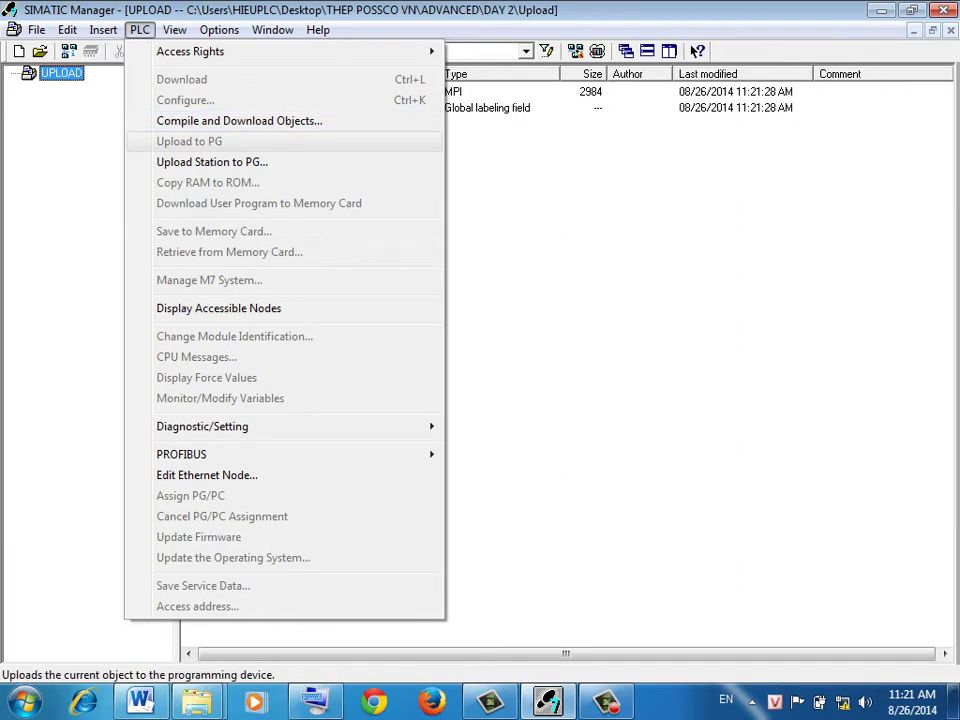
click(212, 161)
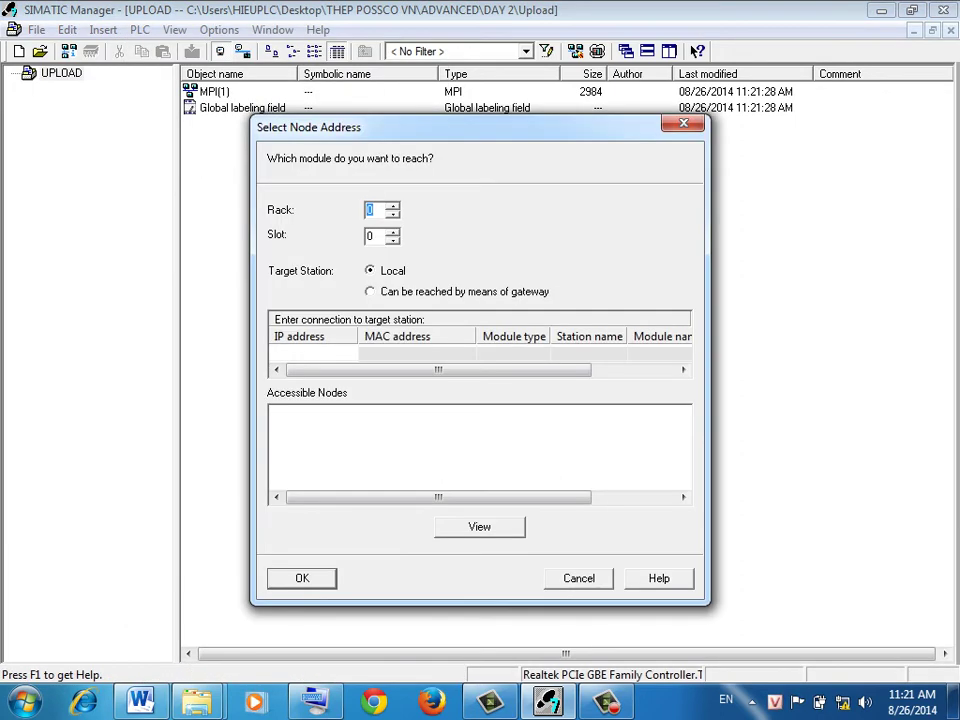
click(479, 526)
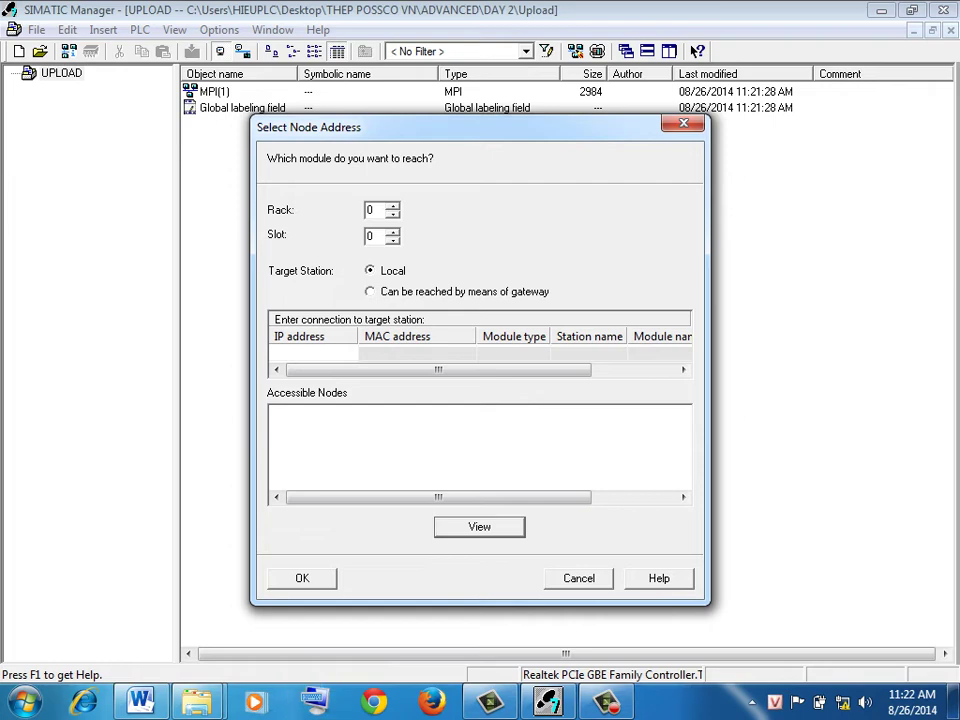
click(314, 701)
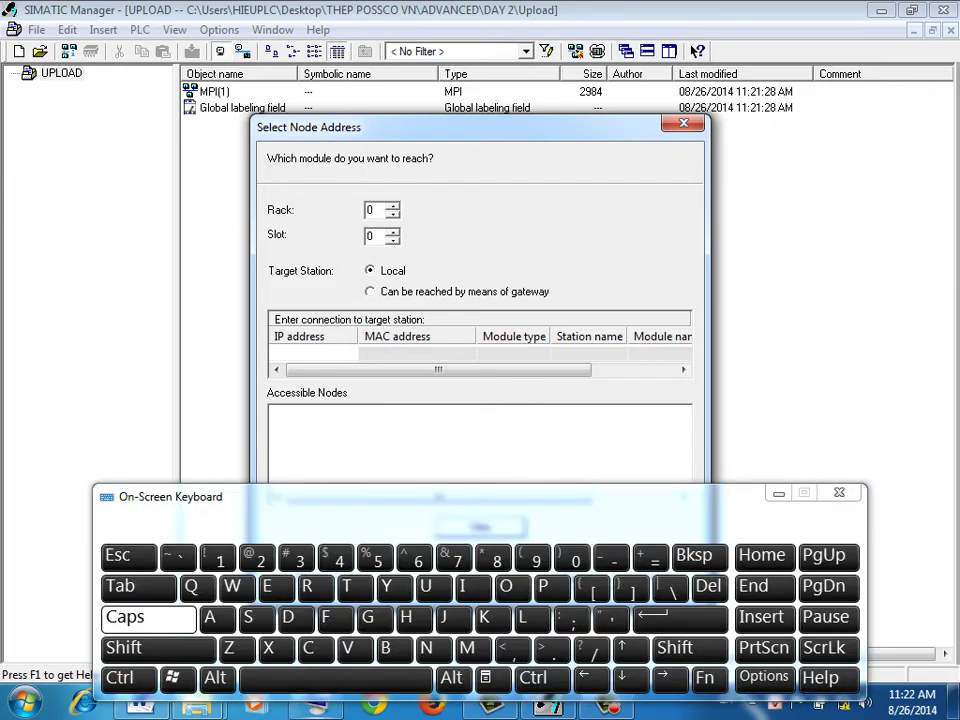
click(778, 493)
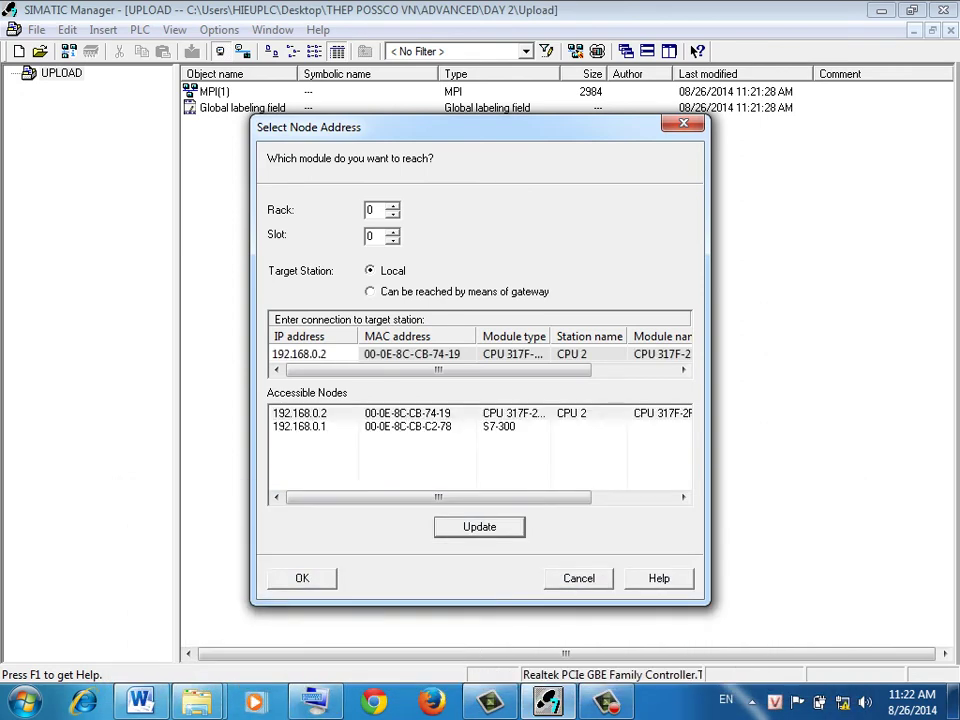
click(314, 413)
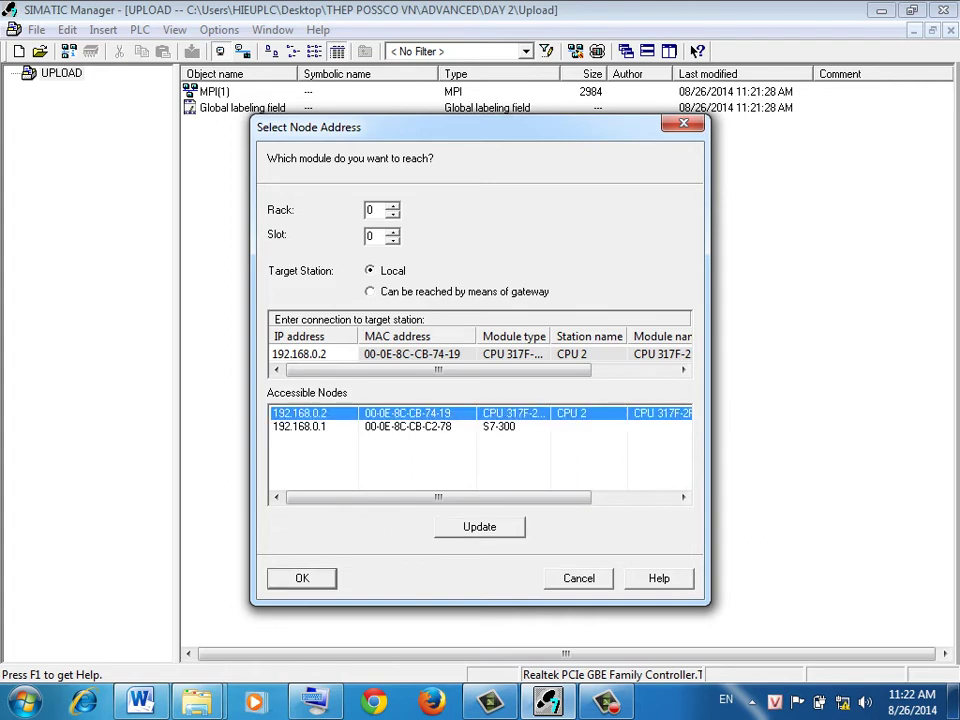
click(314, 426)
click(314, 413)
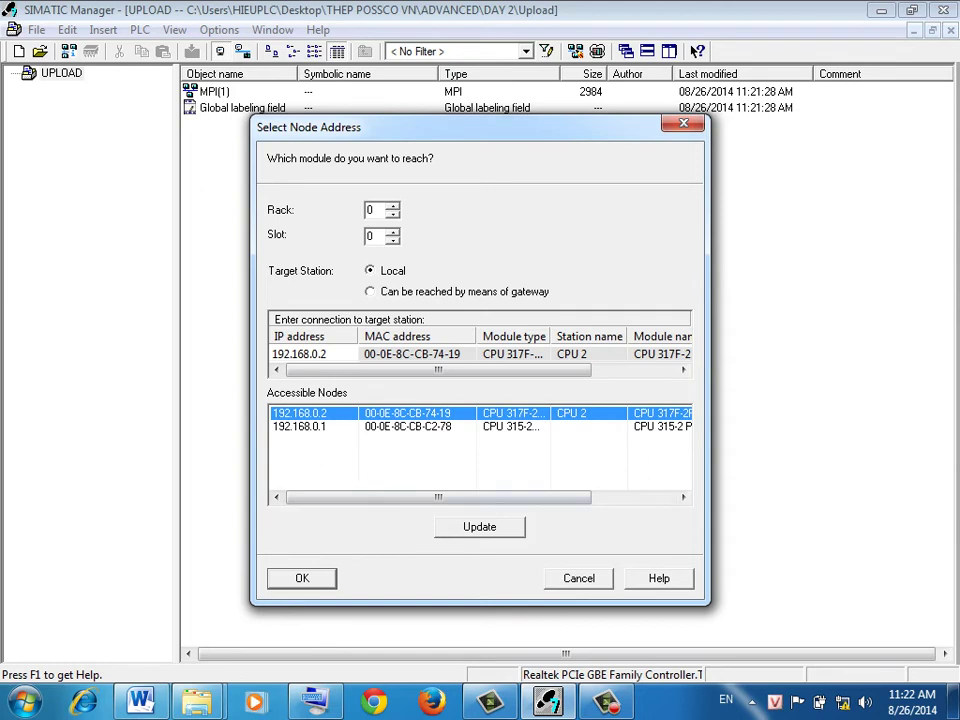
key(Return)
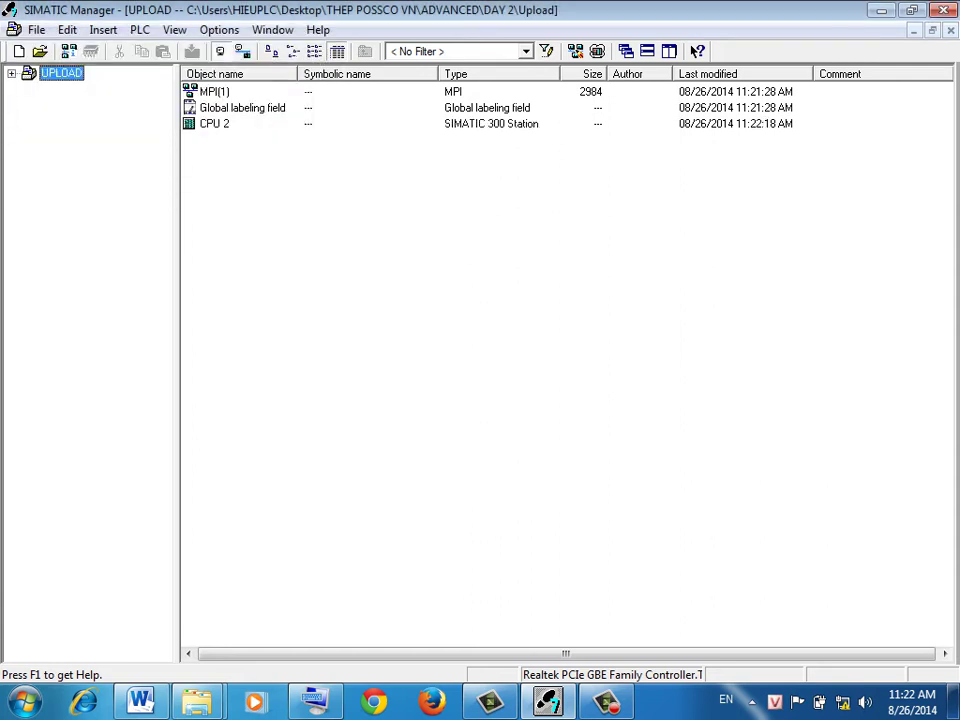
Step: Open the hardware configuration of the uploaded CPU 2 station
double_click(214, 123)
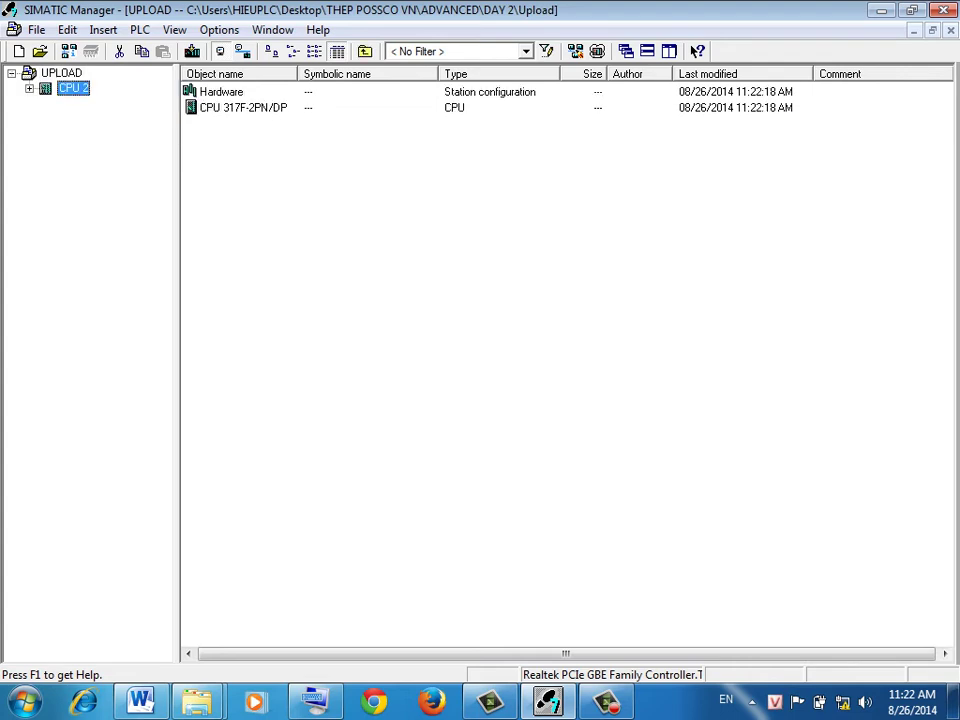
double_click(221, 91)
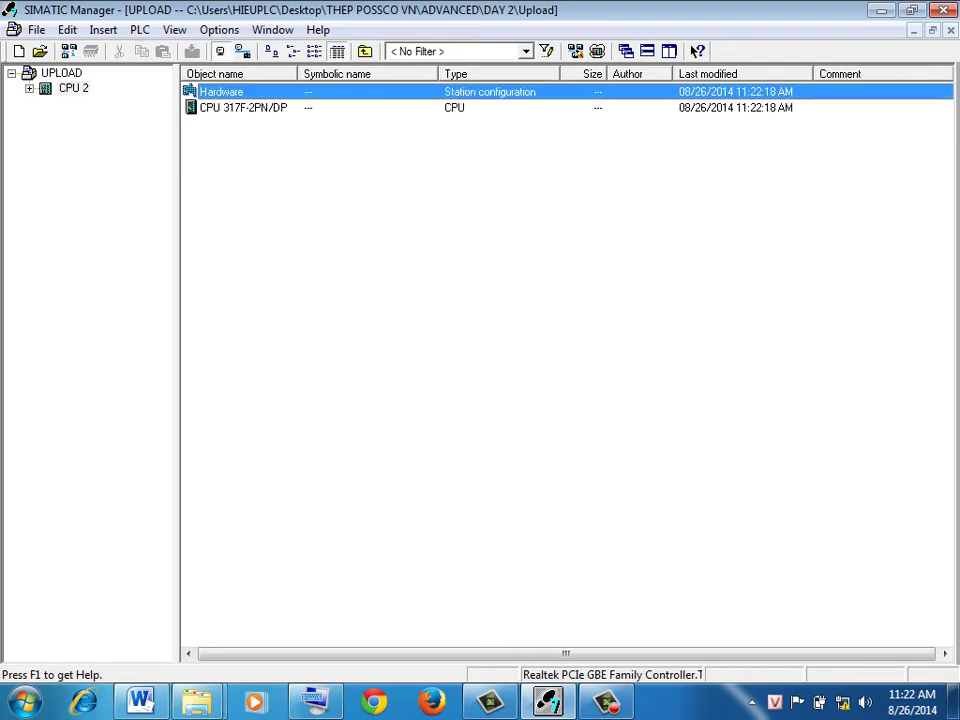
key(Return)
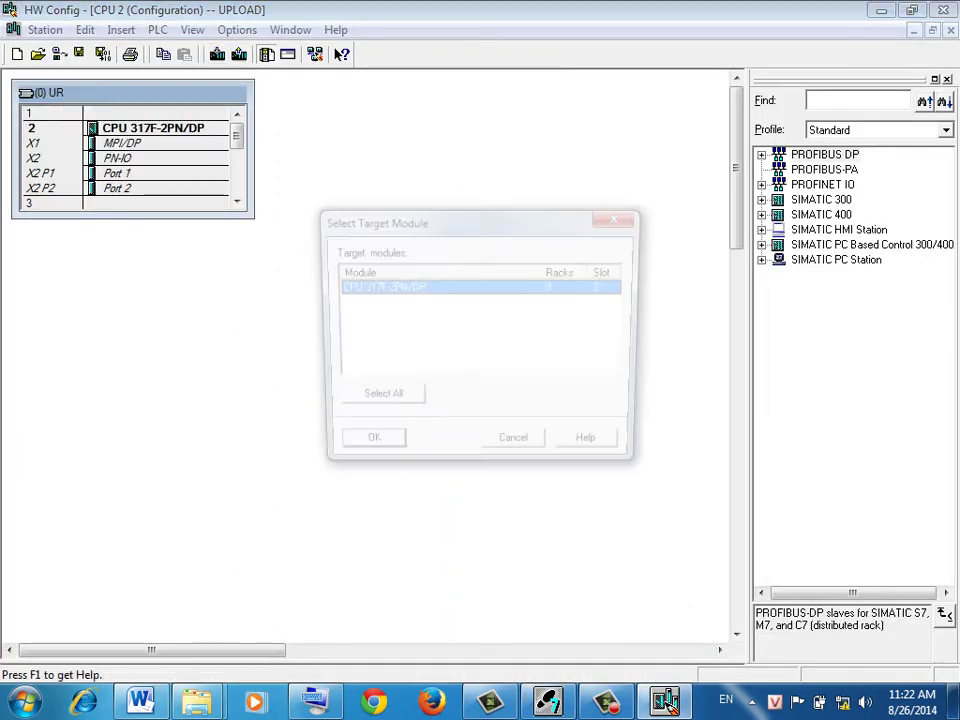
Step: Try to download the hardware configuration to CPU 317F-2PN/DP through the address 192.168.2.100
key(Return)
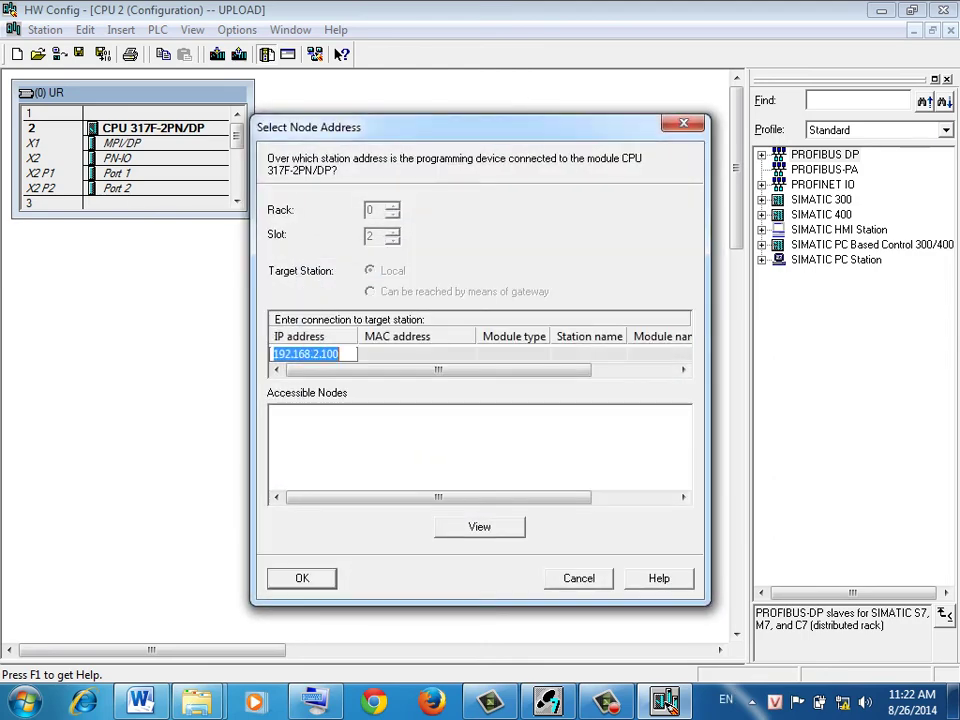
key(Return)
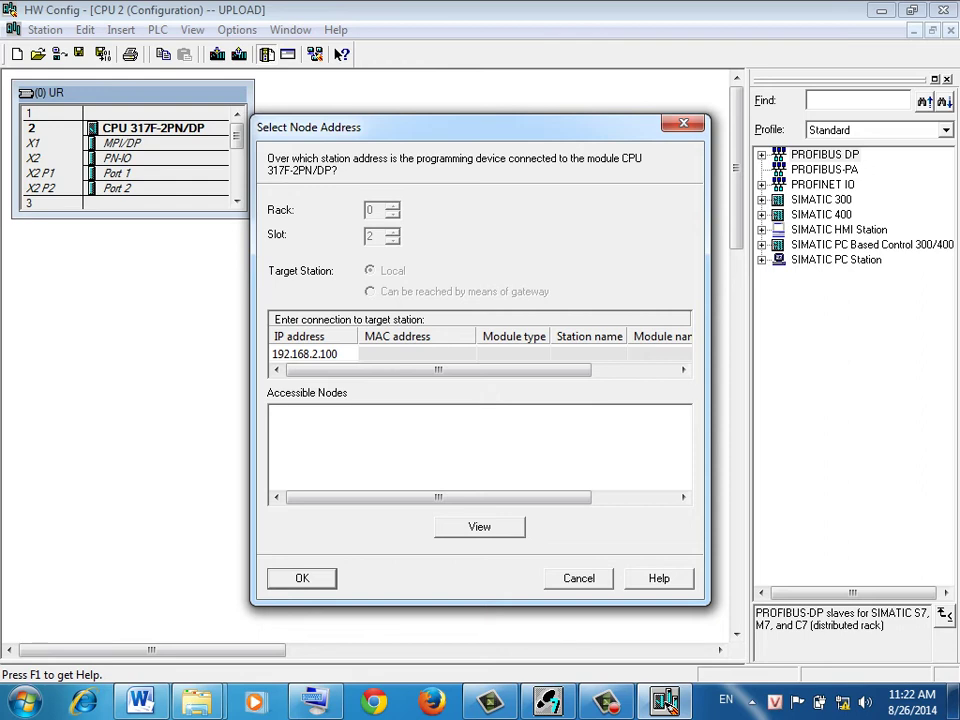
click(682, 123)
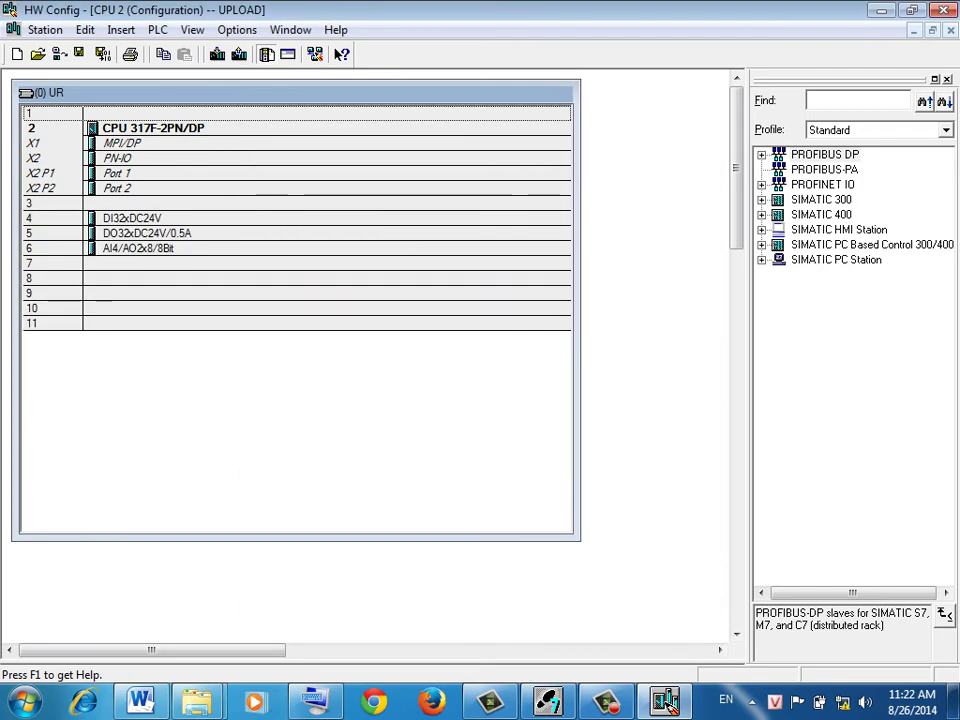
Step: Set the IP address of the CPU's PN-IO Ethernet interface to 192.168.0.2 and accept the interface properties
double_click(117, 158)
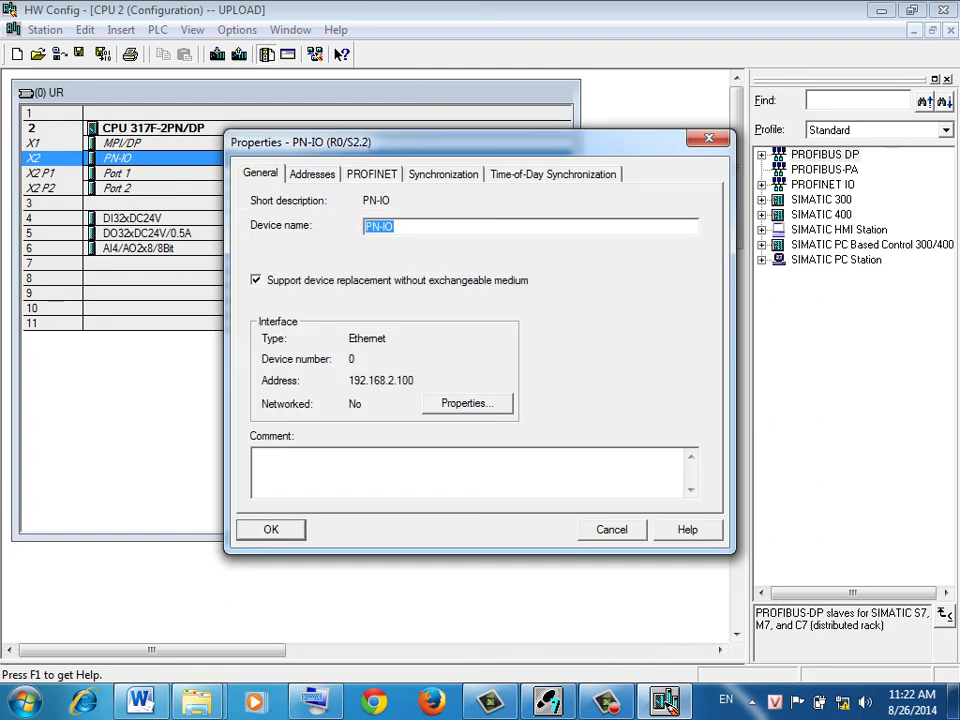
click(467, 403)
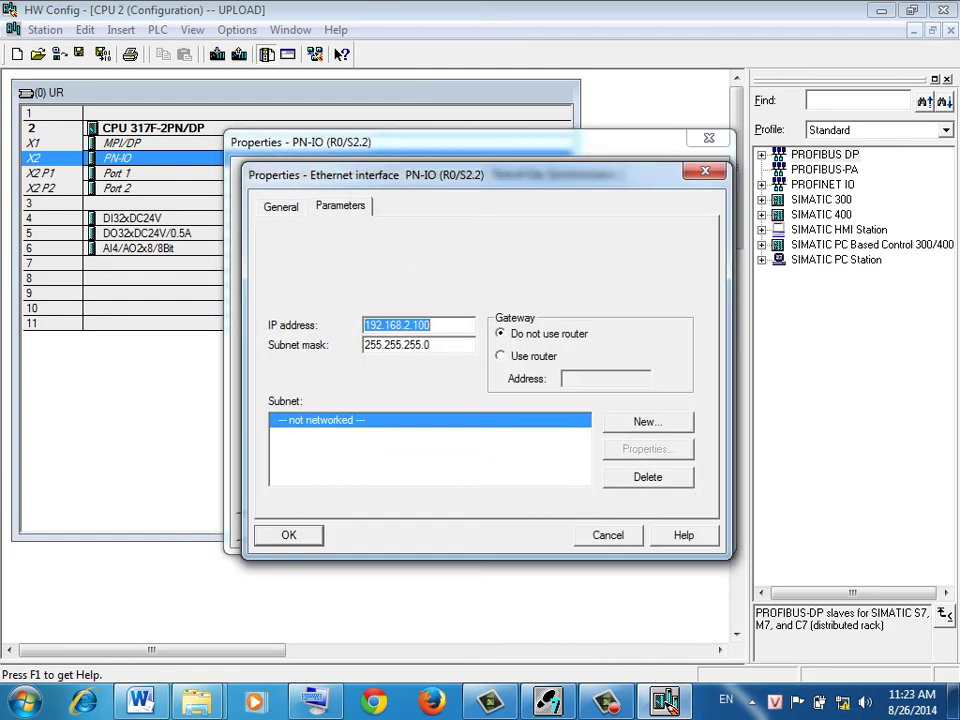
drag(431, 325, 404, 325)
text(2.0)
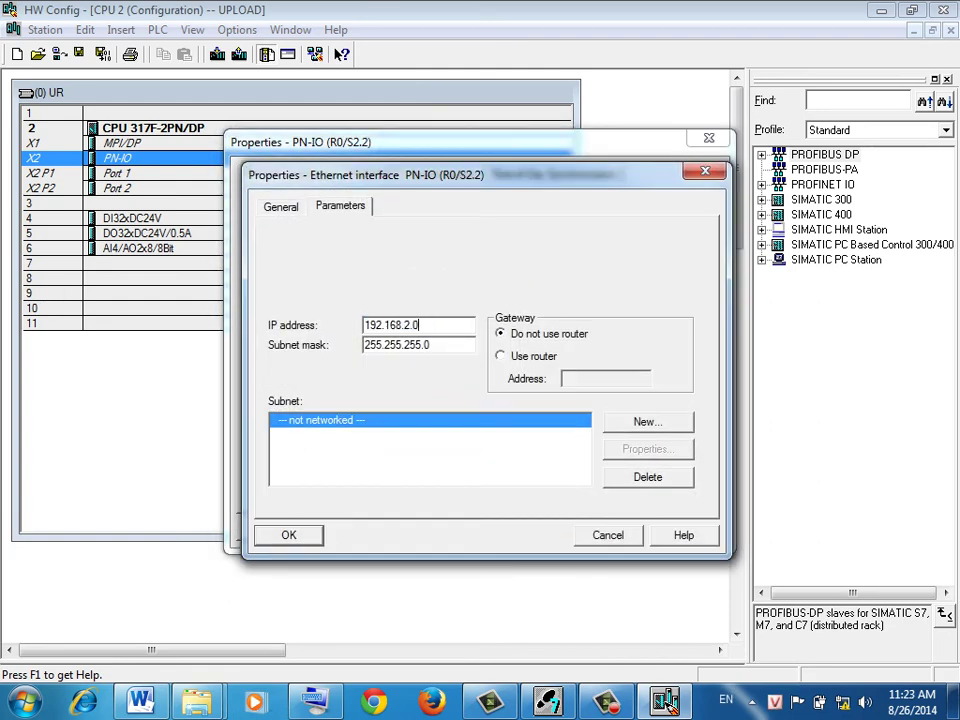
key(BackSpace)
key(BackSpace)
key(BackSpace)
text(0.2)
key(Return)
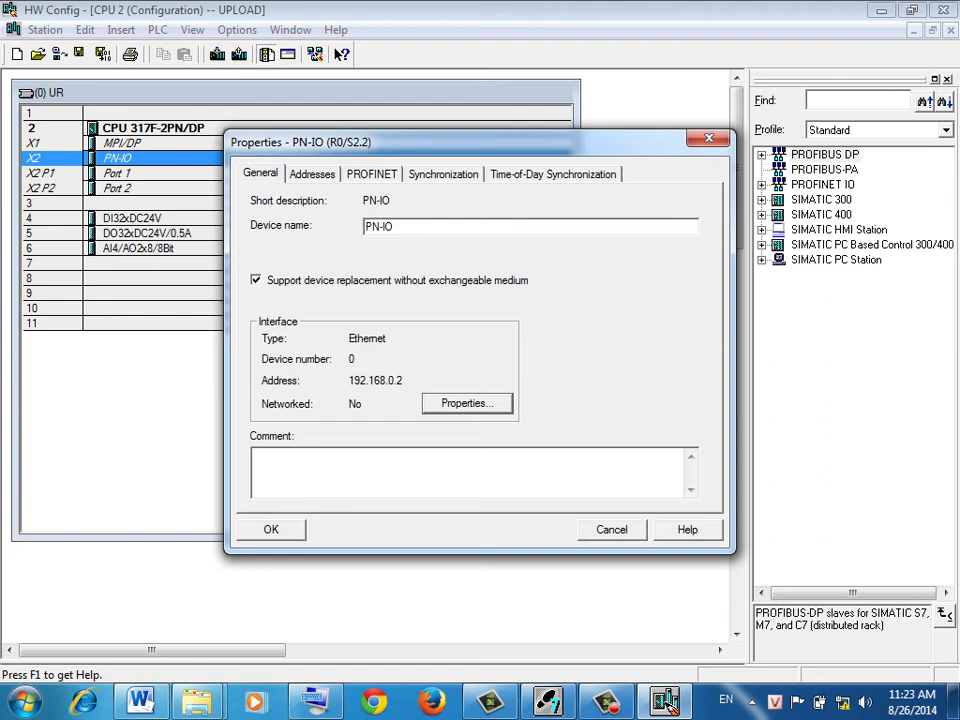
click(270, 529)
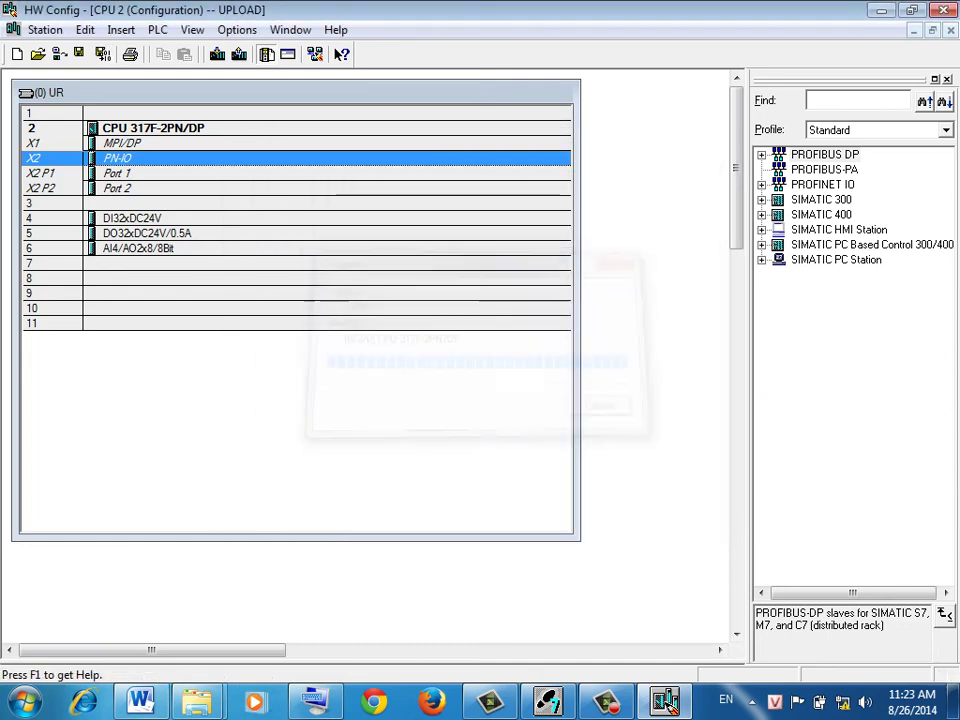
Step: Download the hardware configuration to CPU 317F-2PN/DP through 192.168.0.2 and answer the module restart prompt
key(ctrl+l)
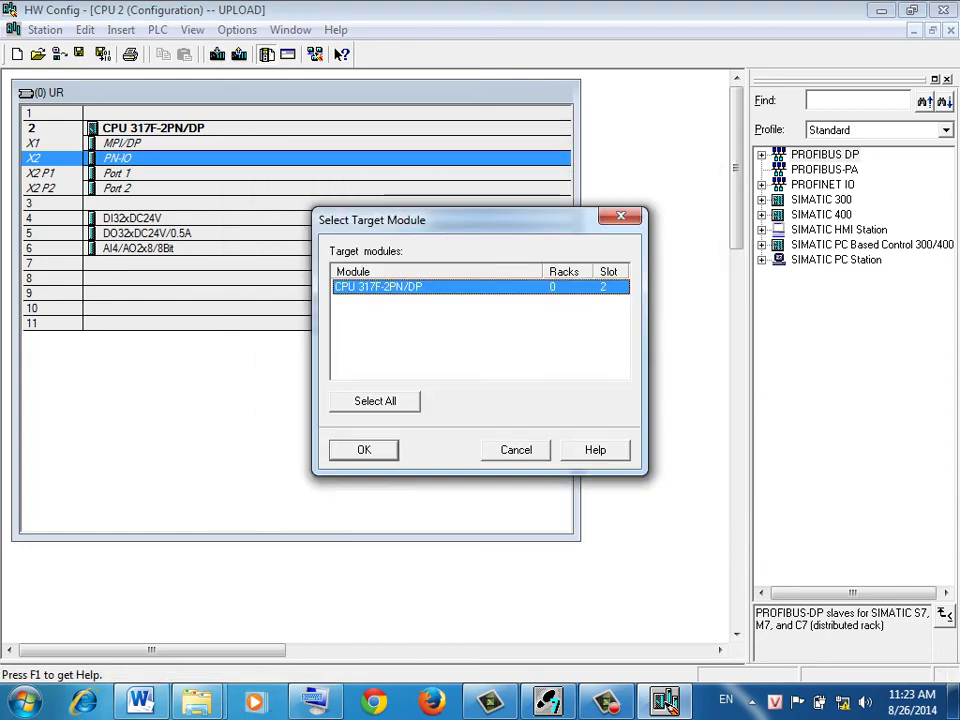
key(Return)
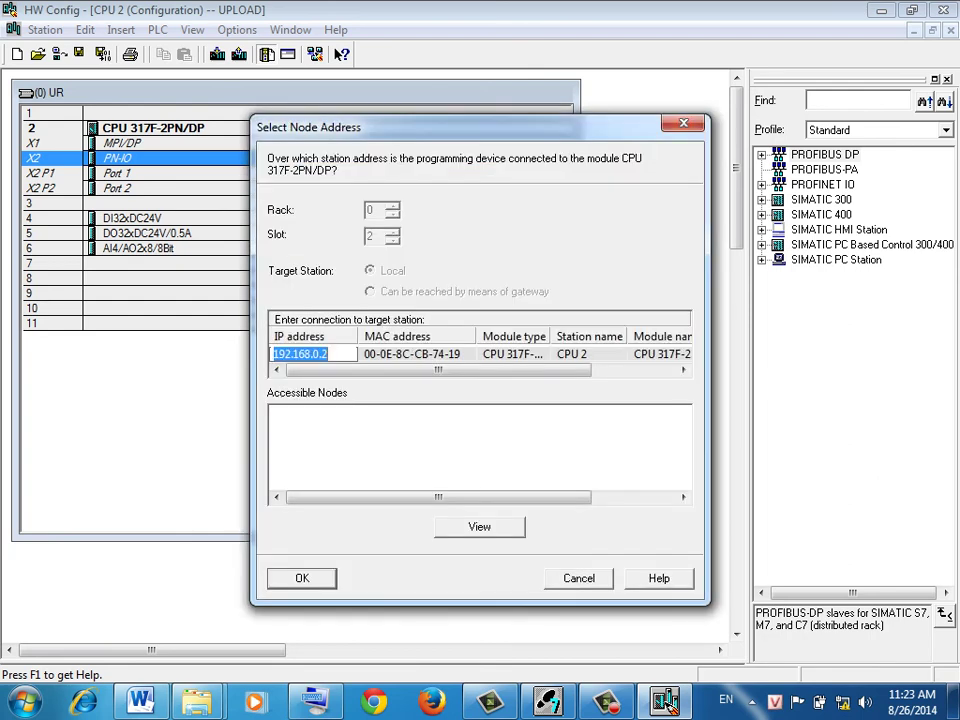
key(Return)
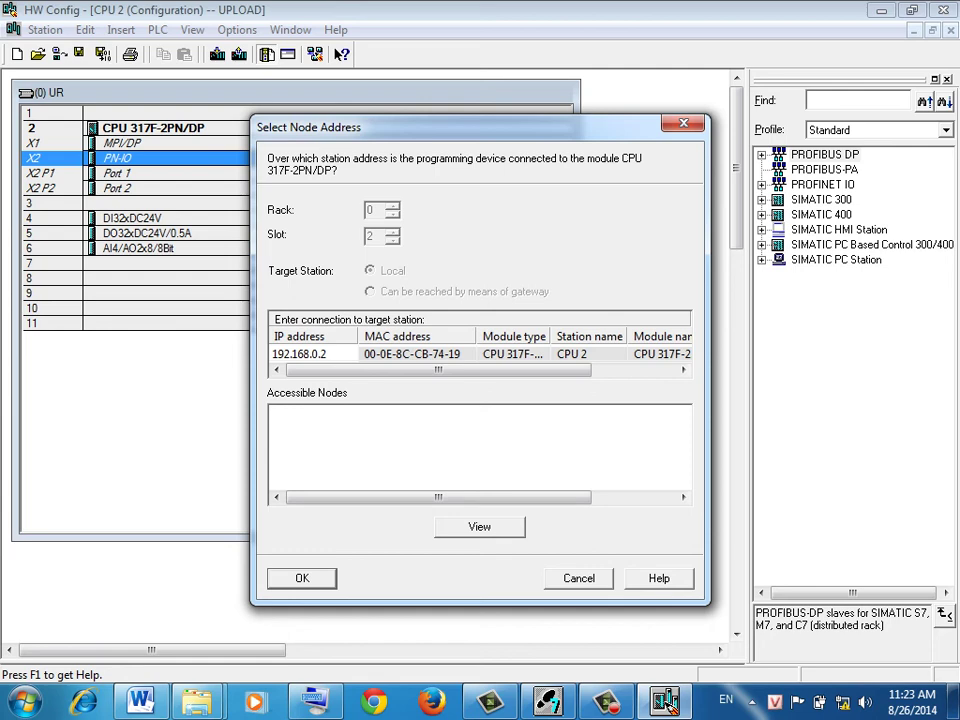
key(Return)
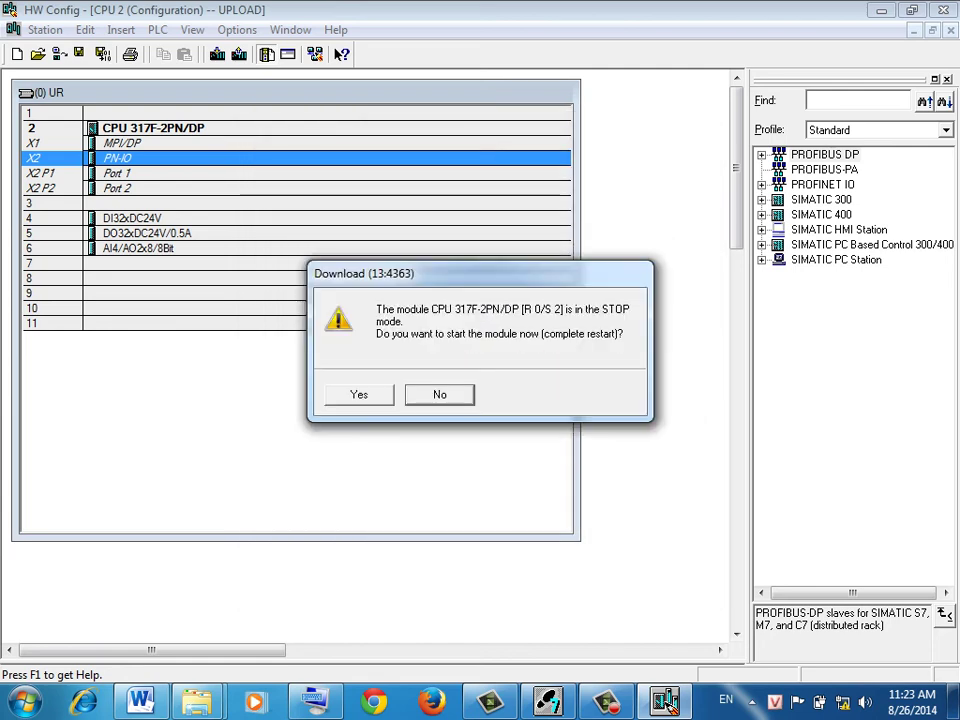
key(Return)
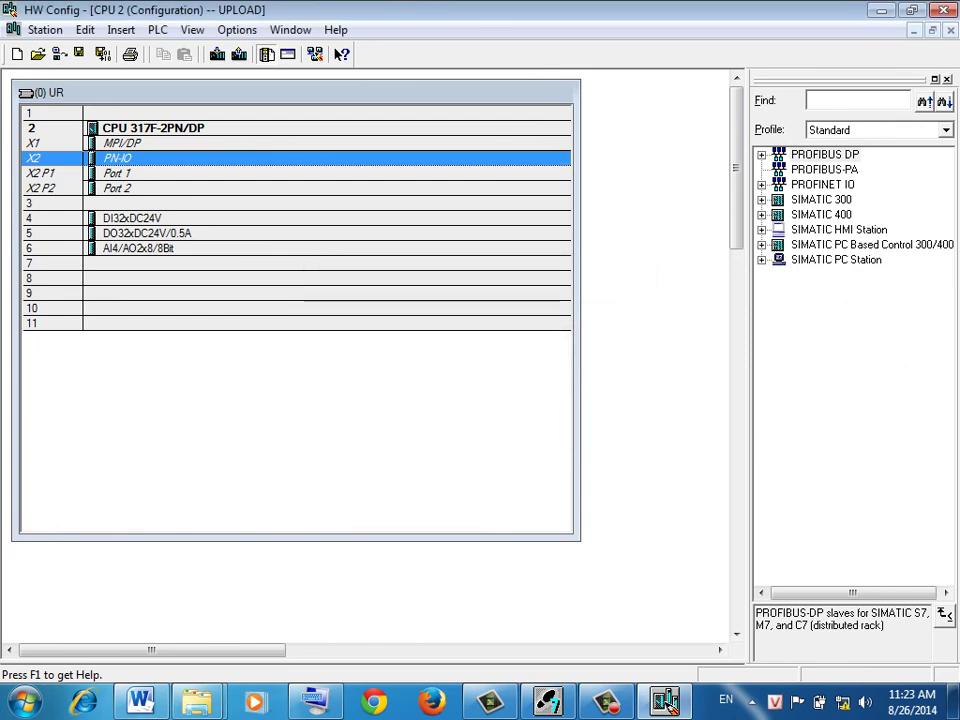
Step: Close the CPU 2 hardware configuration and insert a new SIMATIC 300 station into the UPLOAD project
click(942, 9)
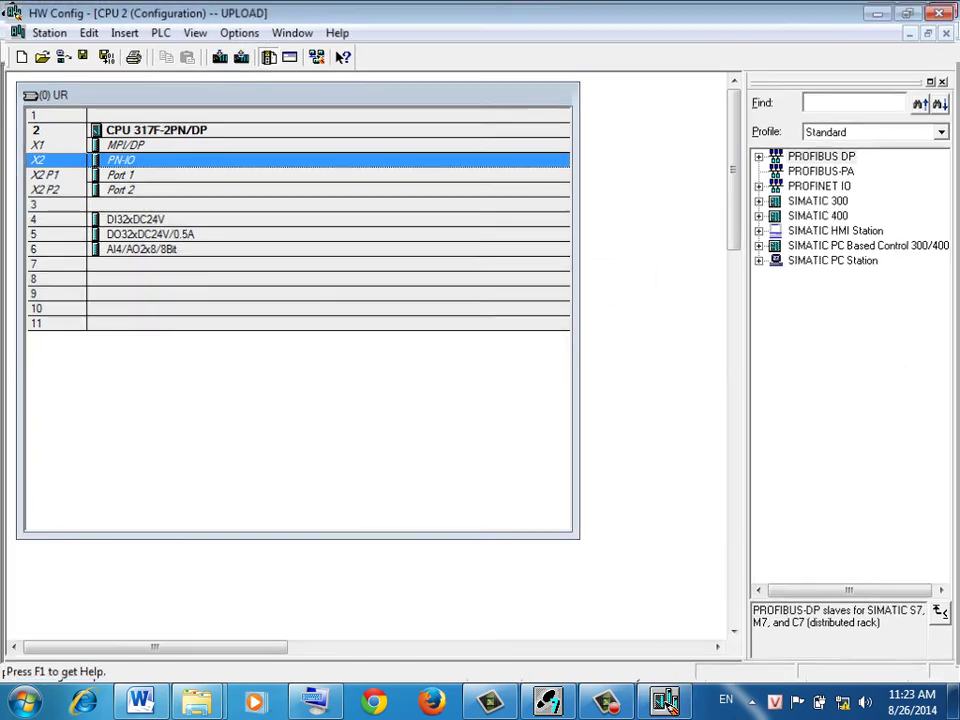
click(61, 73)
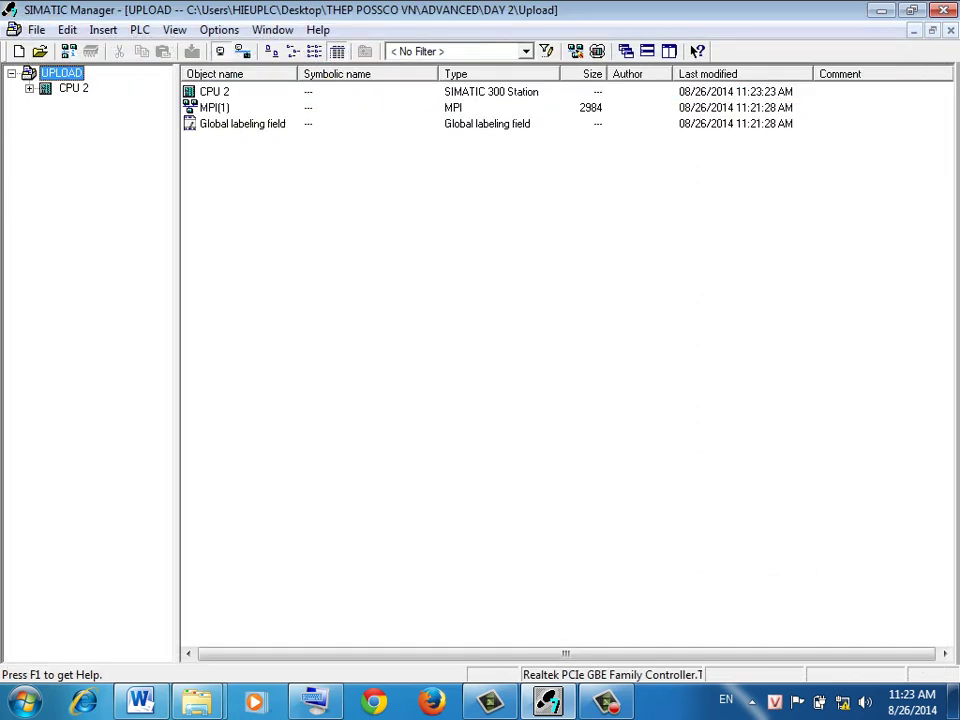
right_click(440, 229)
mouse_move(515, 337)
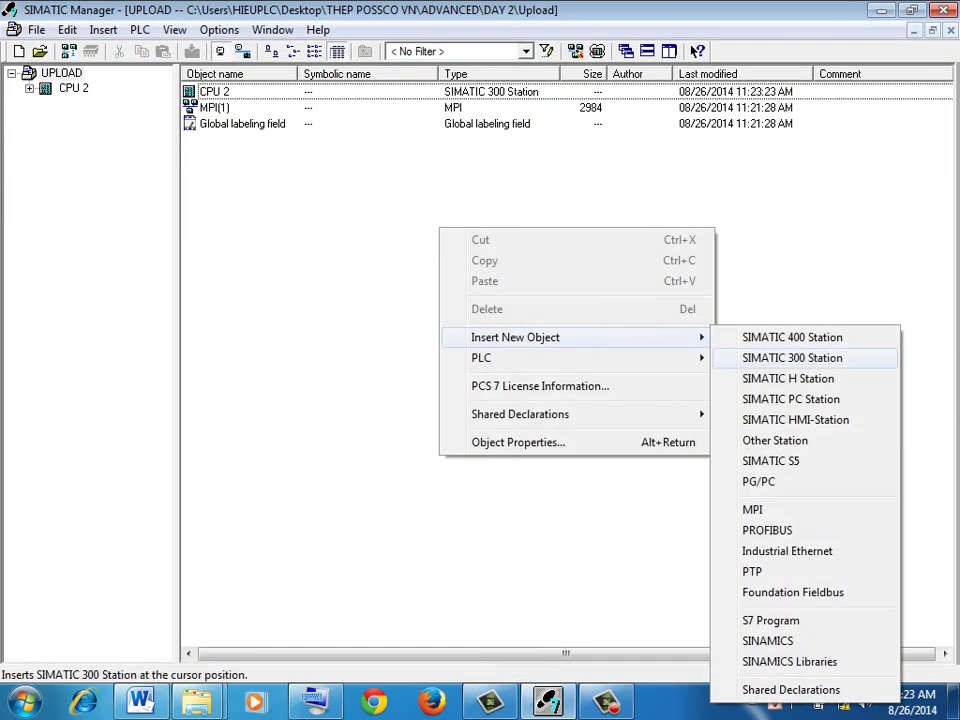
click(792, 357)
key(Return)
key(Return)
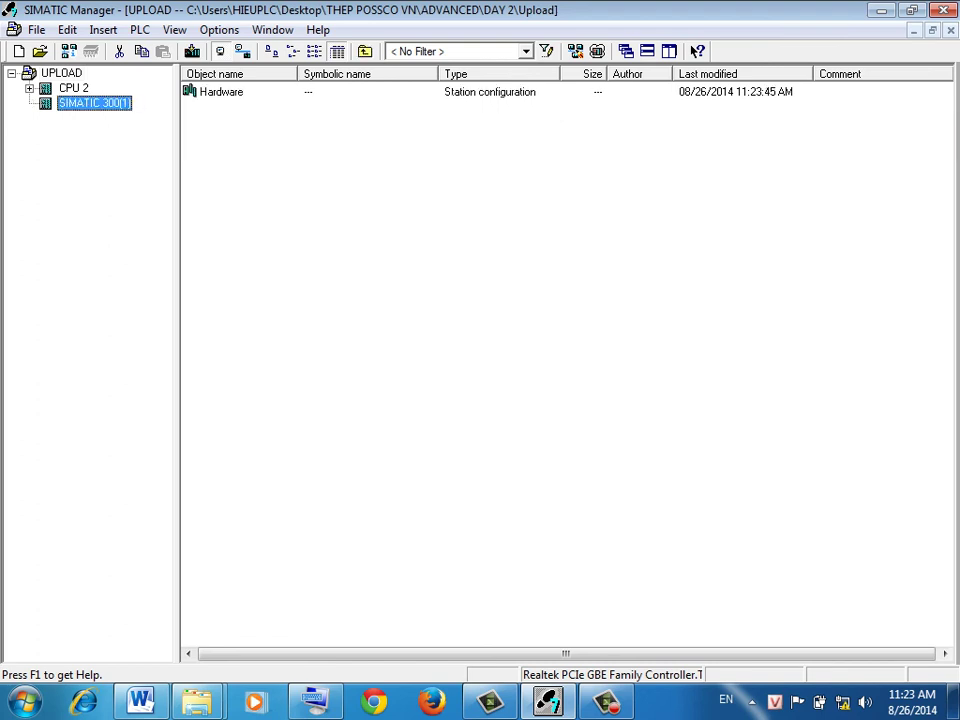
Step: Open the new SIMATIC 300 station's hardware configuration and add a RACK-300 rail
double_click(210, 91)
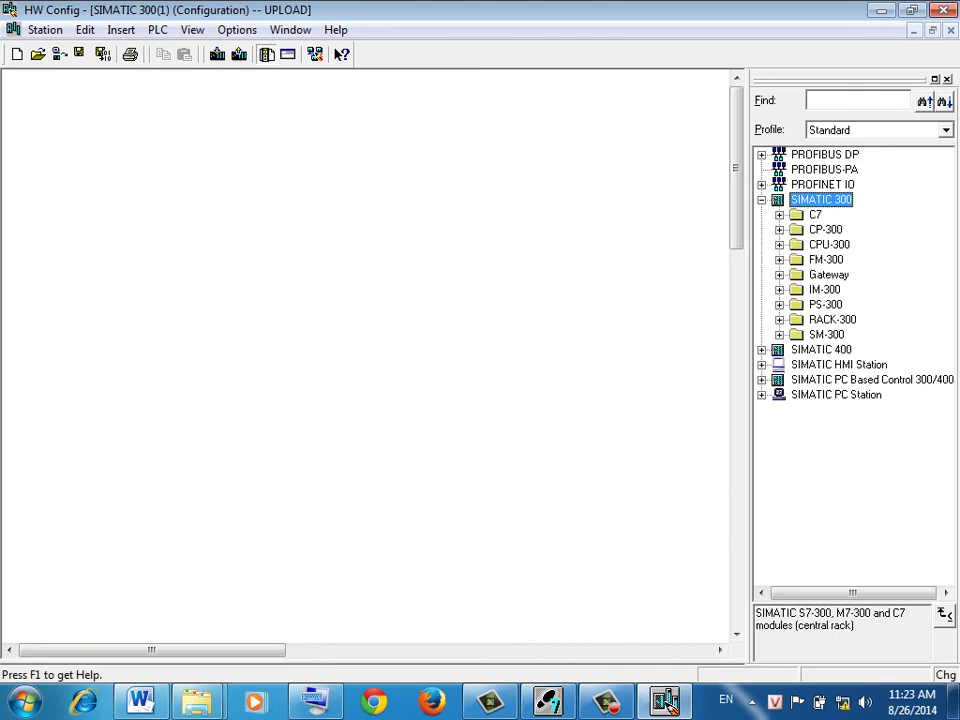
double_click(832, 319)
click(835, 334)
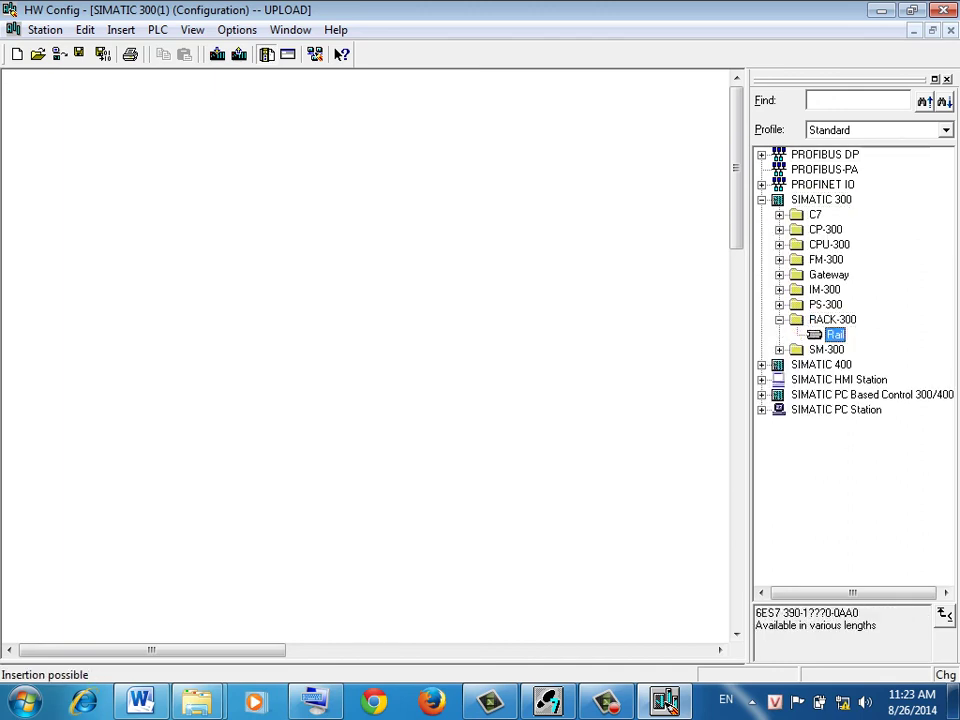
double_click(835, 334)
Step: Insert CPU 317F-2 PN/DP, 6ES7 317-2FK14-0AB0 version V3.2, into slot 2 of the rack
double_click(829, 244)
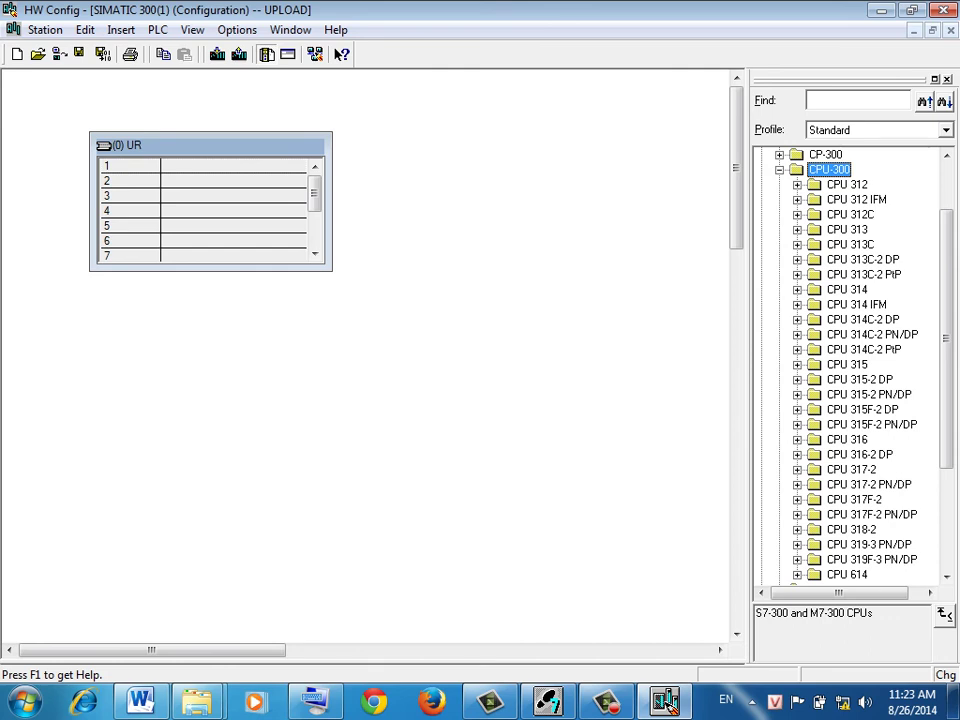
double_click(871, 514)
double_click(888, 559)
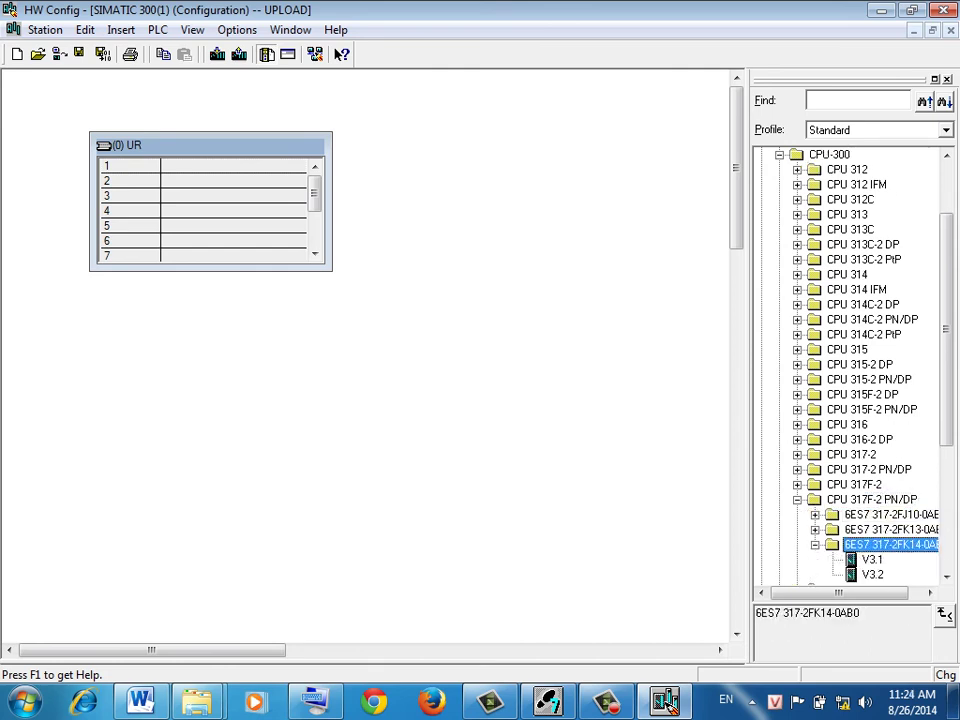
drag(872, 574, 230, 180)
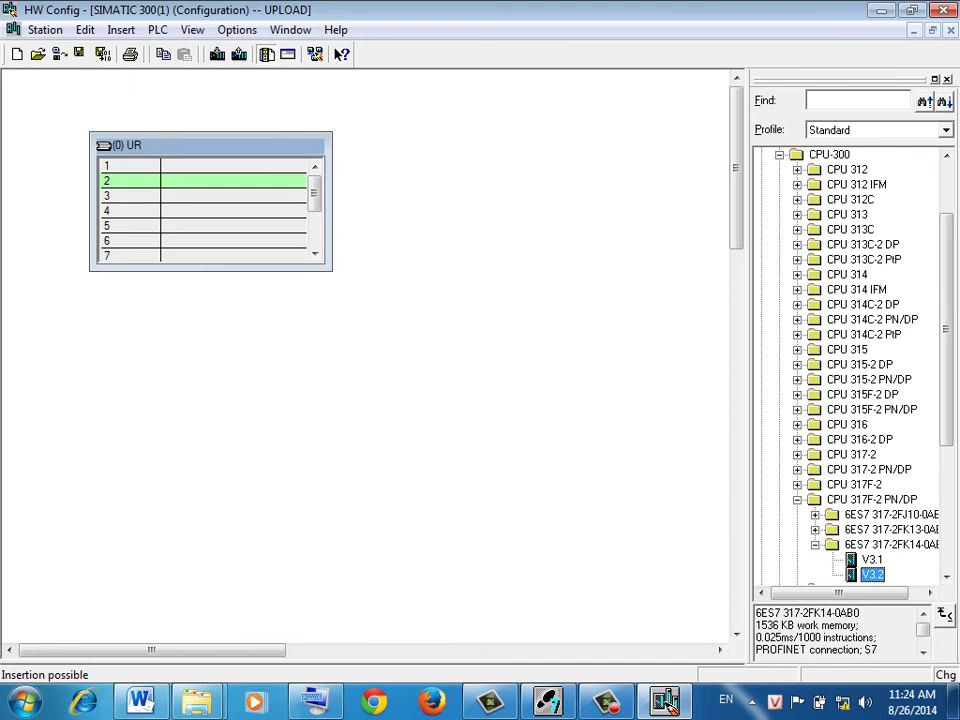
double_click(872, 574)
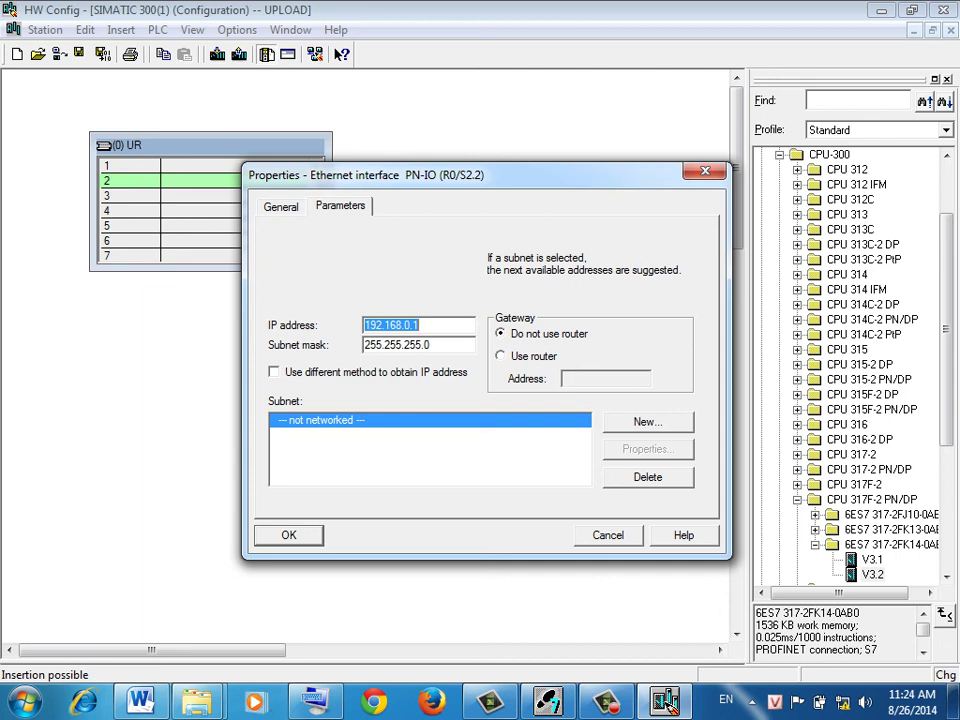
Step: Set the IP address of the new CPU's PN-IO Ethernet interface to 192.168.0.2 and accept the properties
key(End)
key(BackSpace)
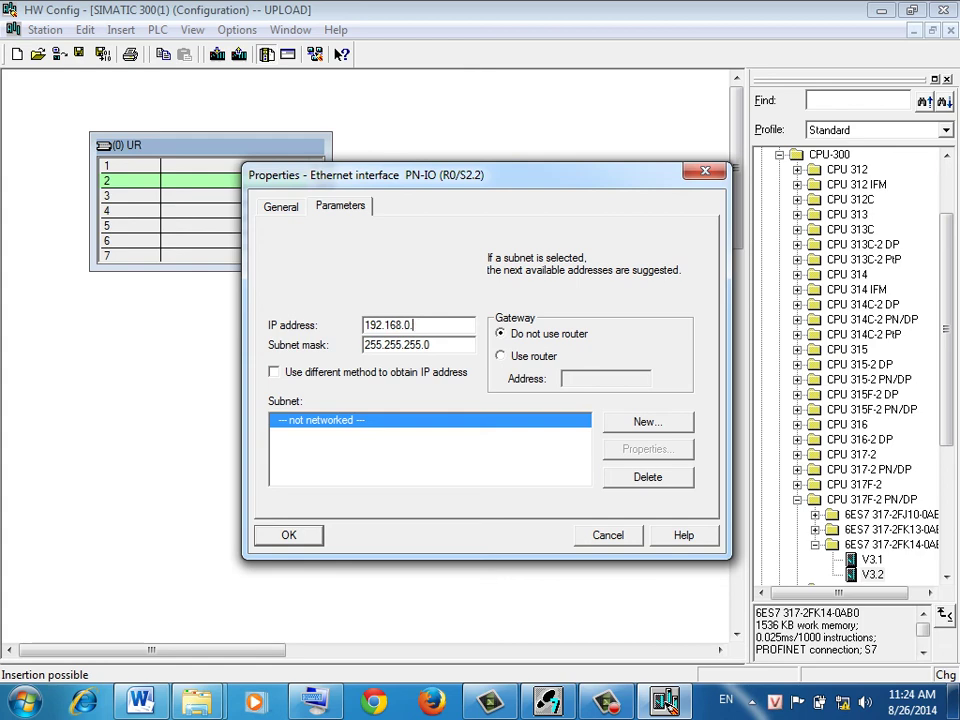
text(2)
key(Return)
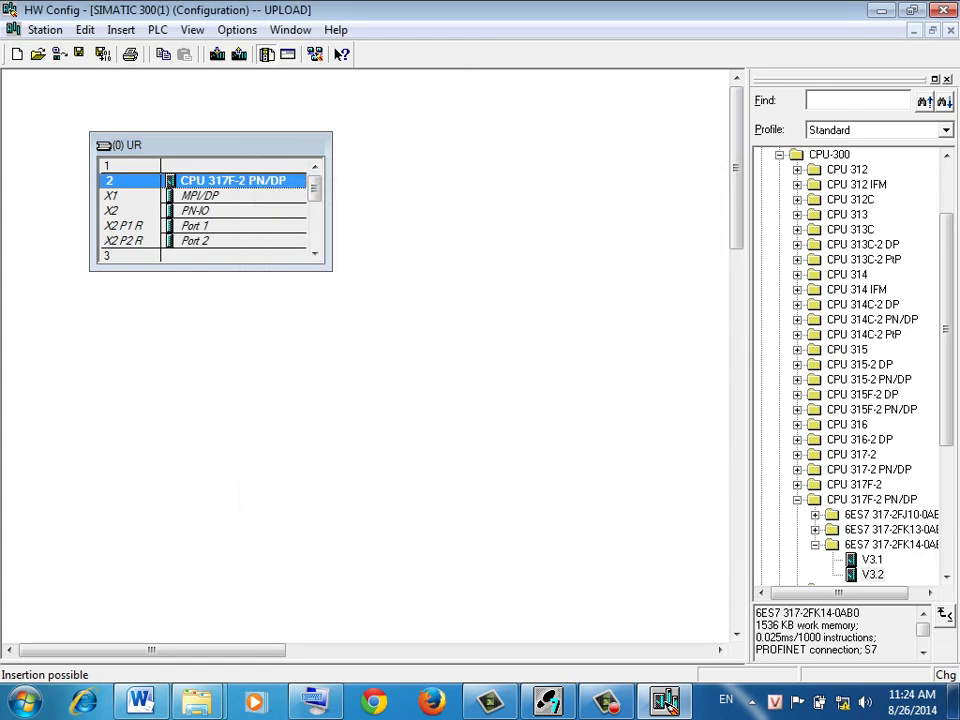
Step: Save and compile the station, download it to CPU 317F-2 PN/DP through 192.168.0.2, answer the restart prompt, and close the hardware configuration
click(103, 54)
click(217, 54)
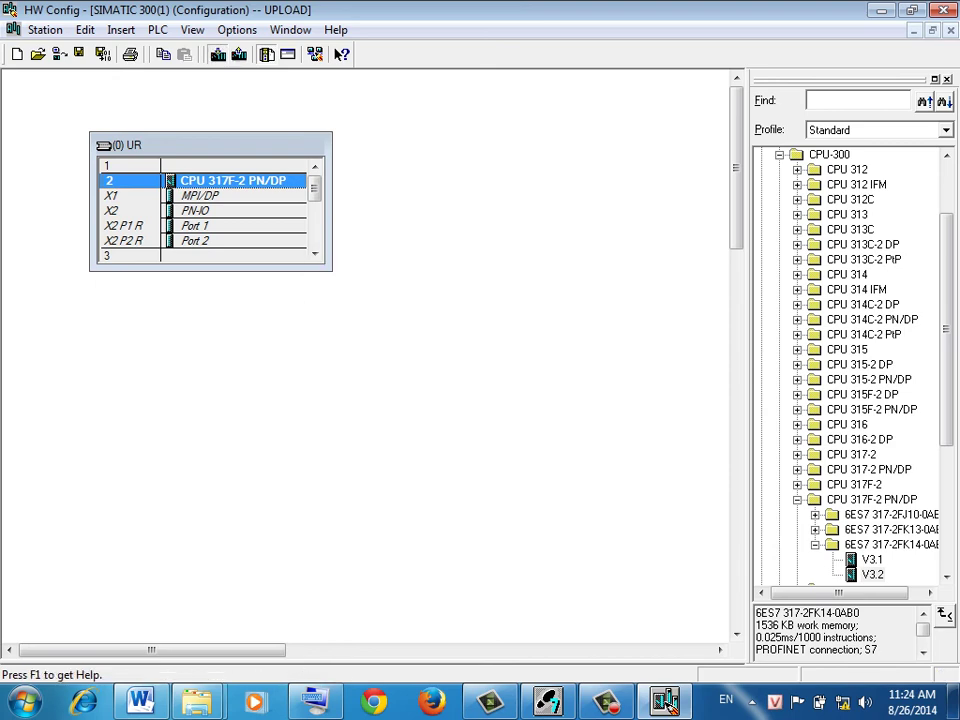
key(ctrl+l)
key(Return)
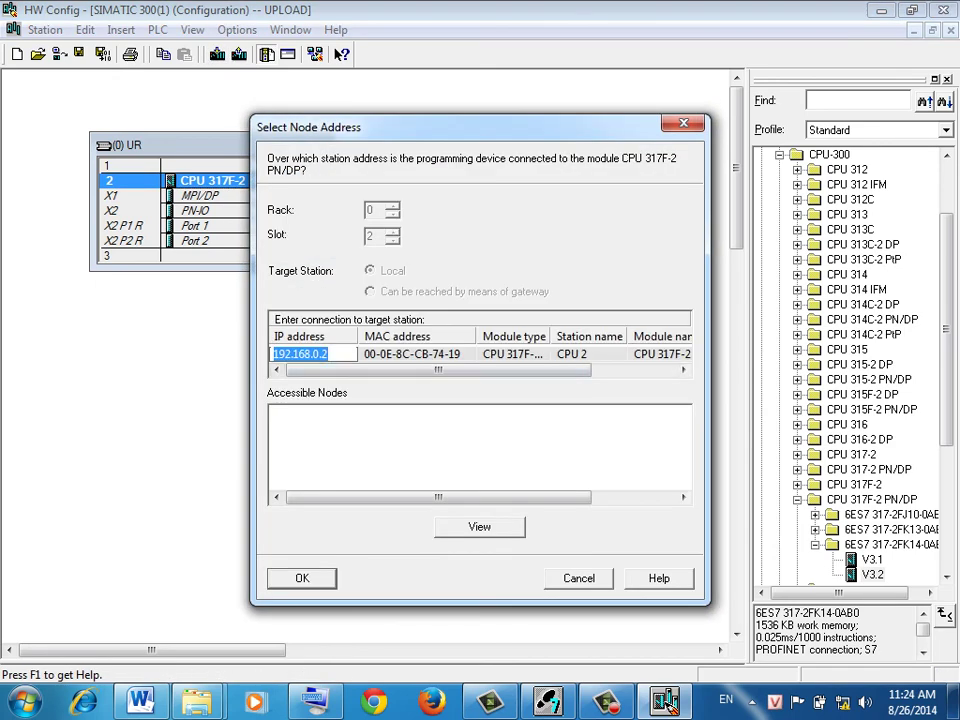
key(Return)
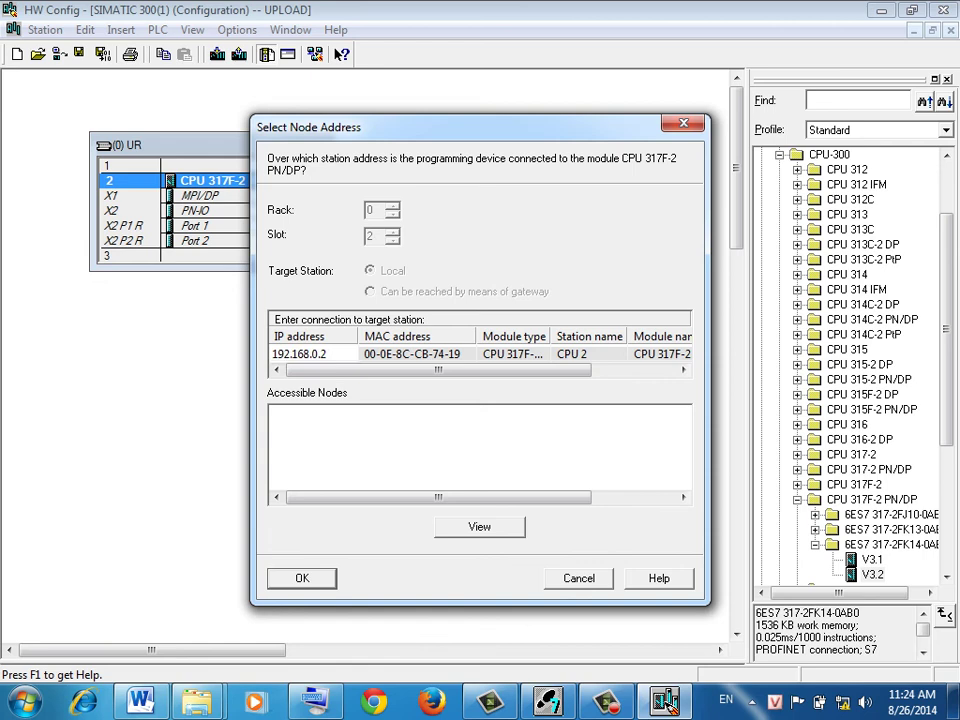
key(Return)
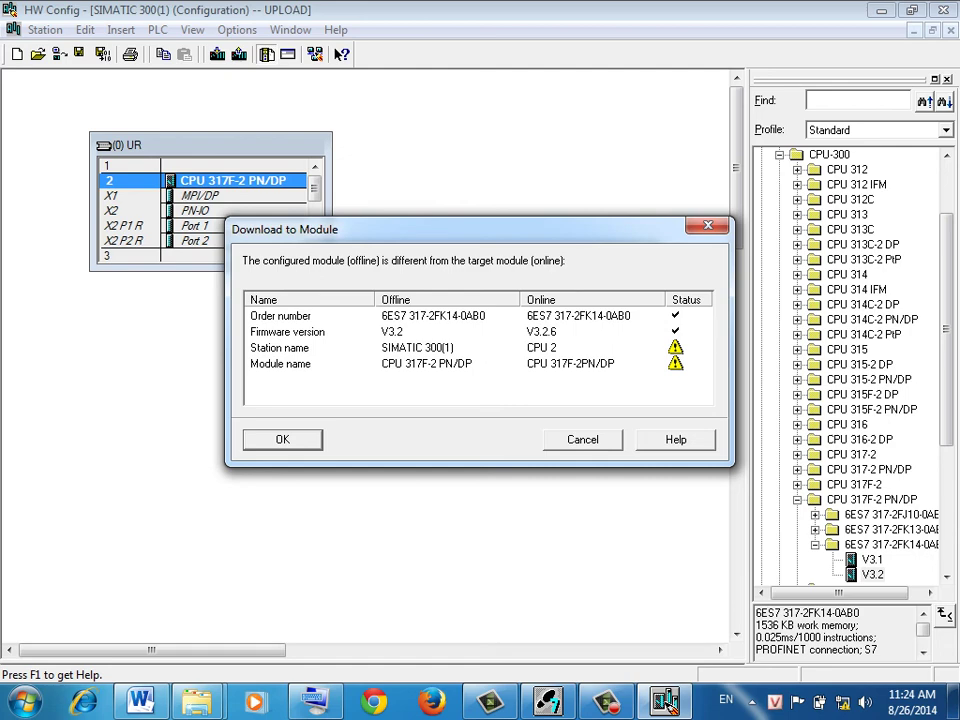
key(Return)
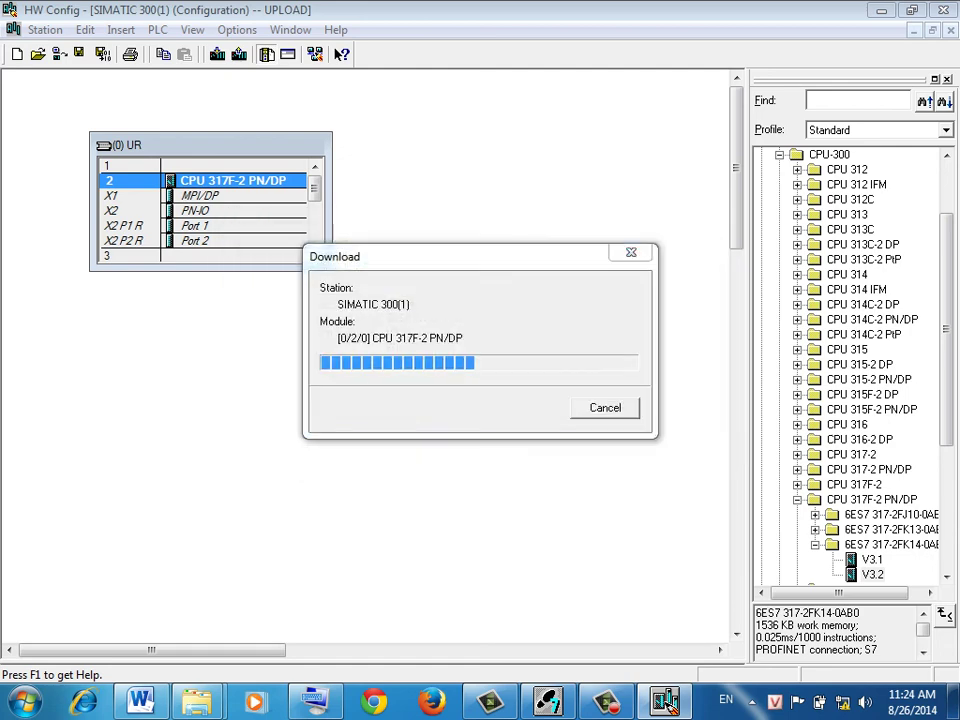
key(Return)
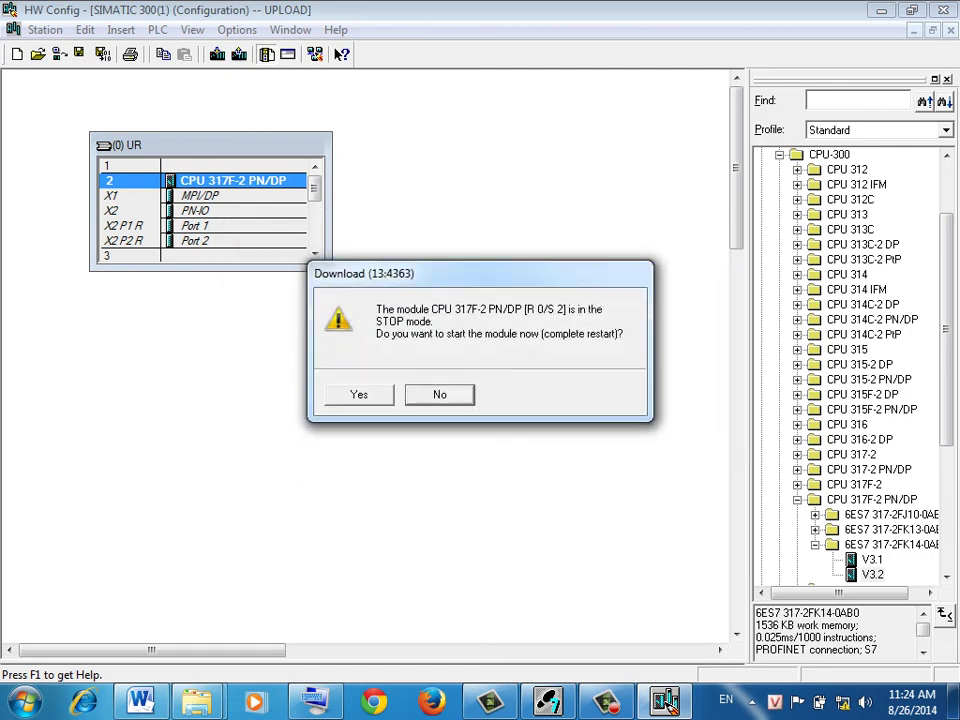
key(Return)
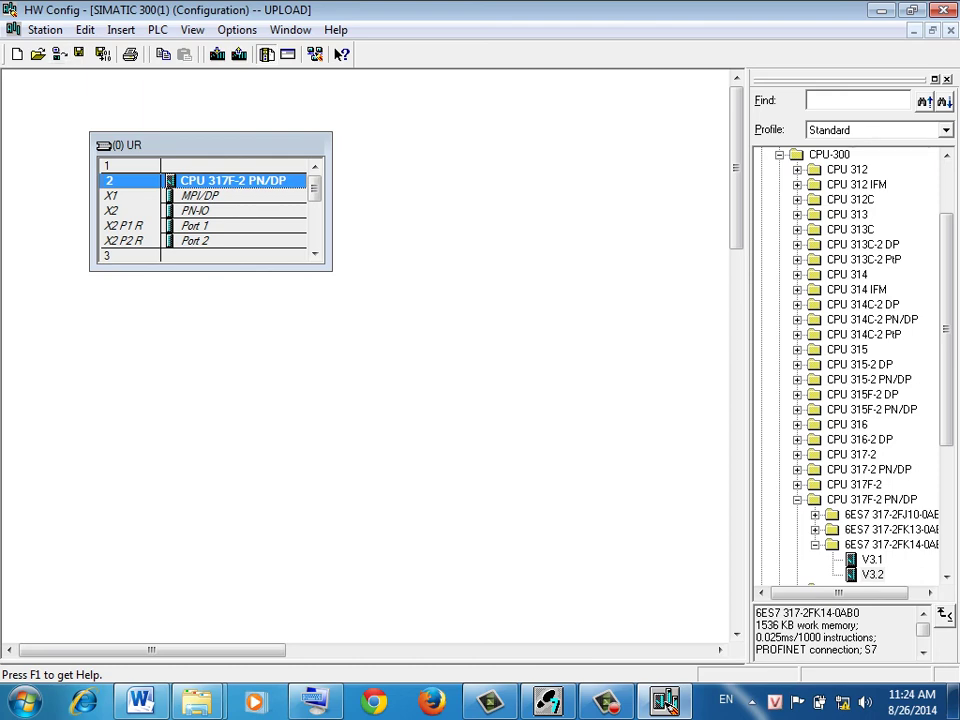
click(942, 10)
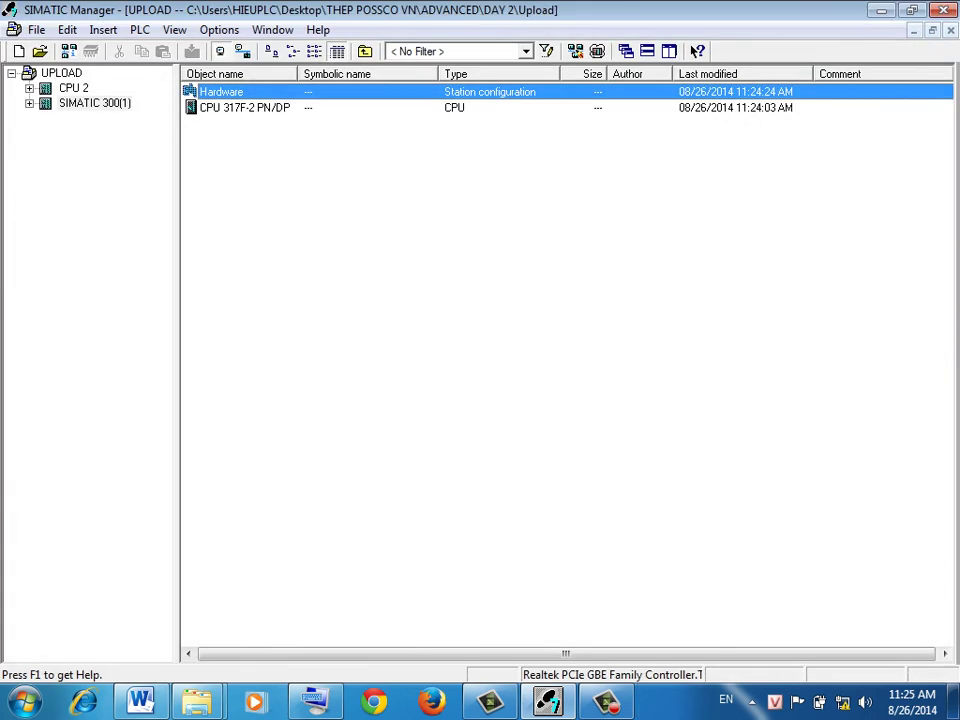
click(578, 153)
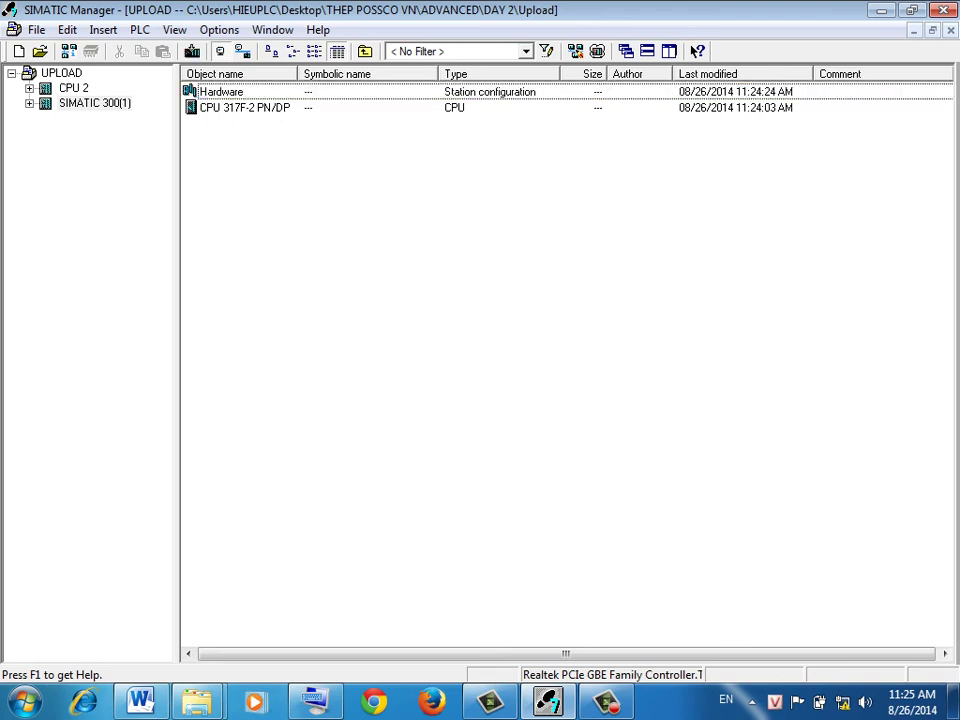
click(606, 701)
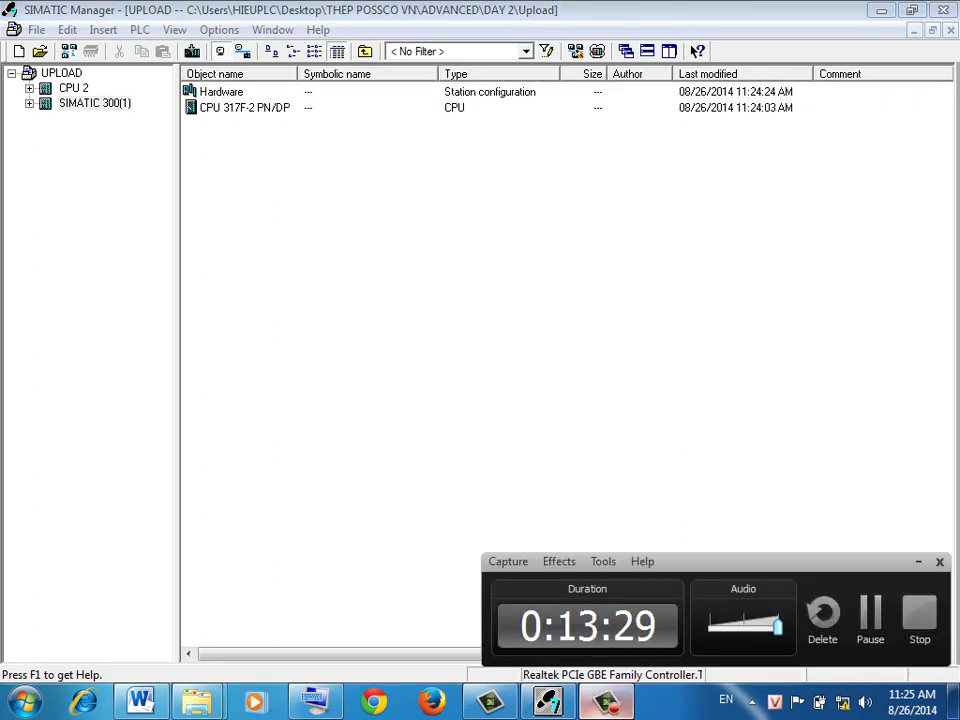